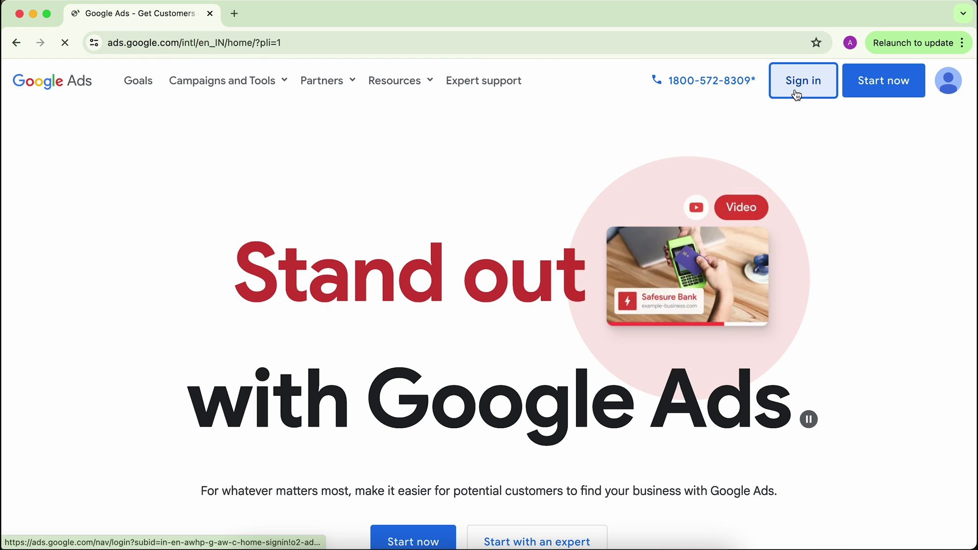
Sign in to Google Ads and choose to create a new Google Ads account.
left_click(797, 95)
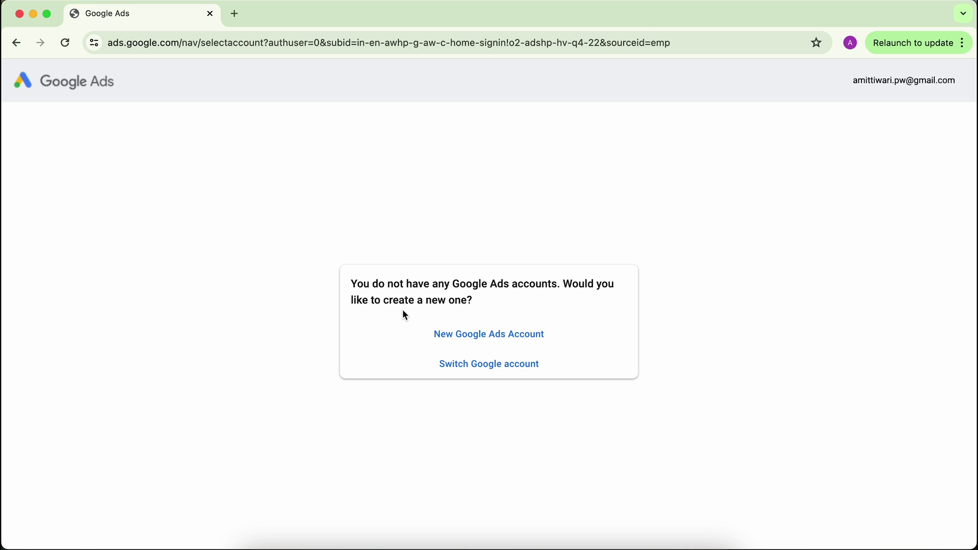
left_click(460, 336)
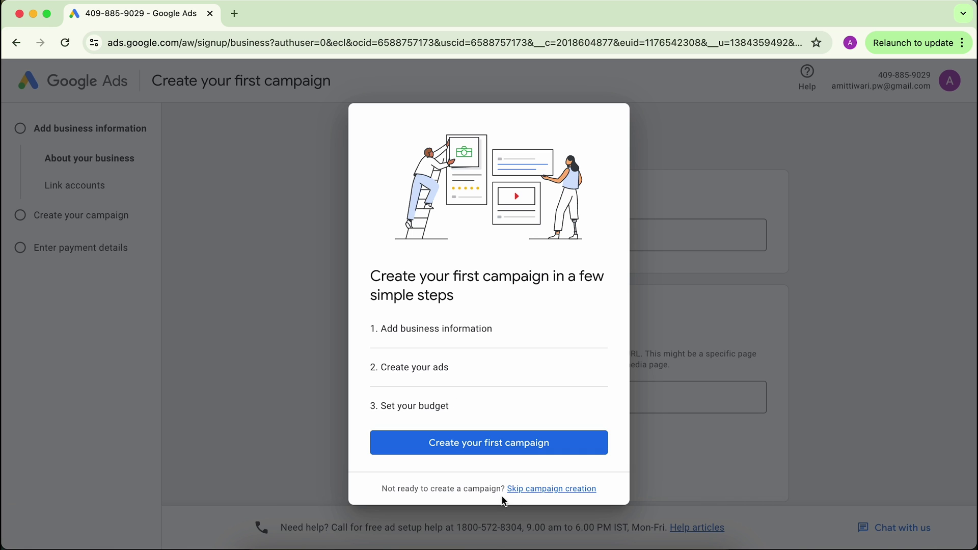
Skip first-campaign setup and confirm India, (GMT+05:30) India Time and Indian Rupee settings.
left_click(540, 490)
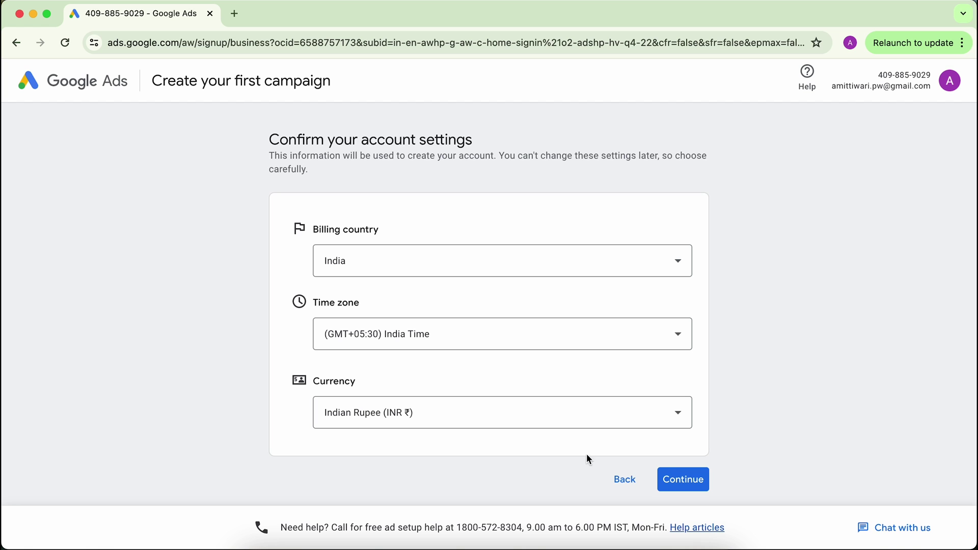
left_click(692, 488)
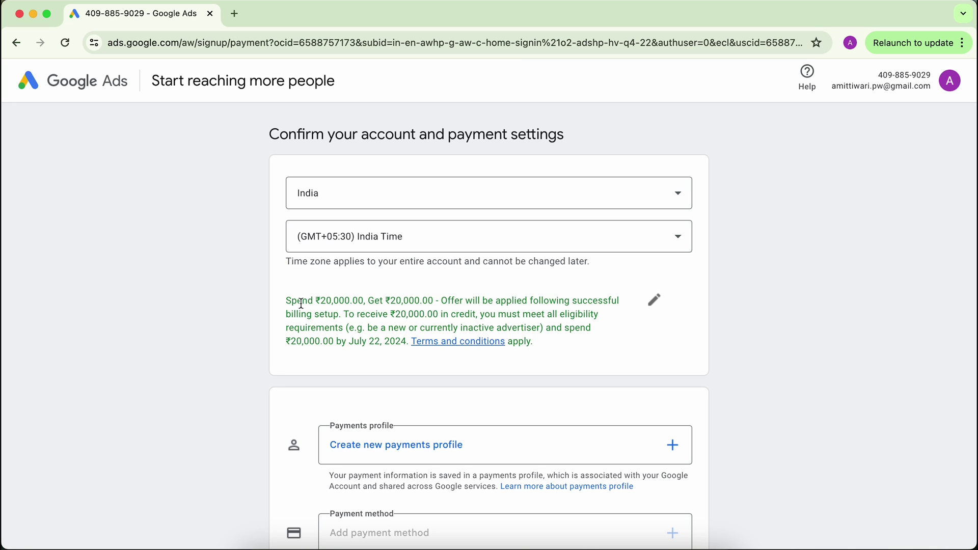
Start a new payments profile and open its Profile type choices.
scroll(183, 426, "down", 3)
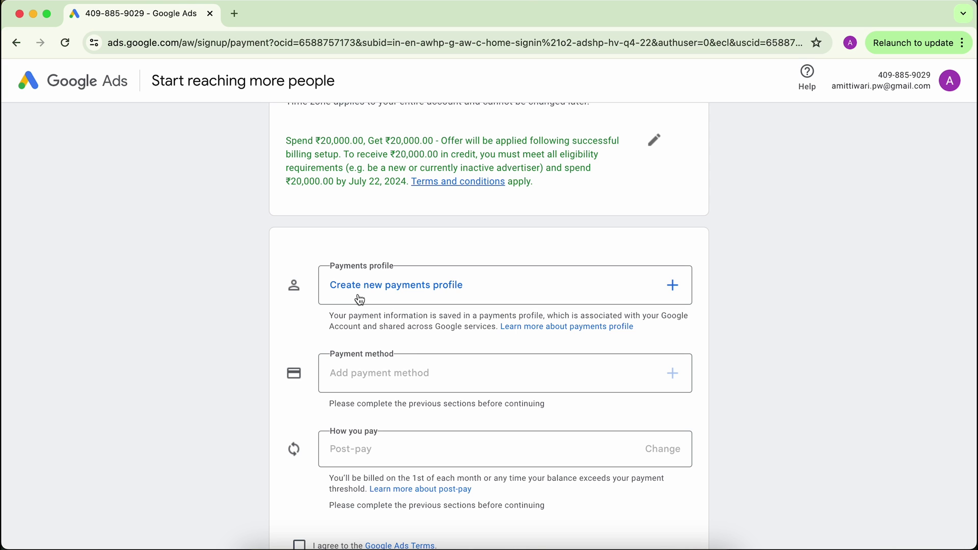
scroll(360, 300, "down", 1)
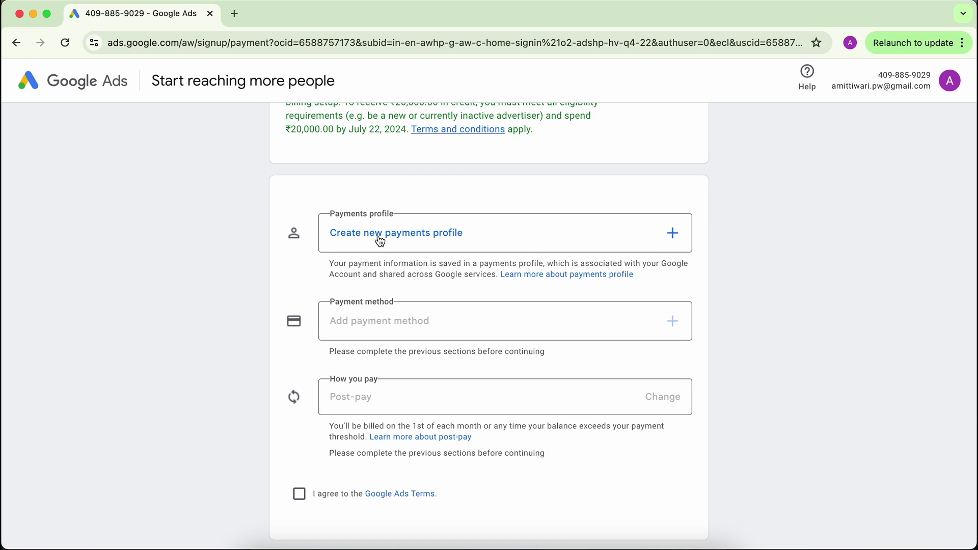
left_click(380, 241)
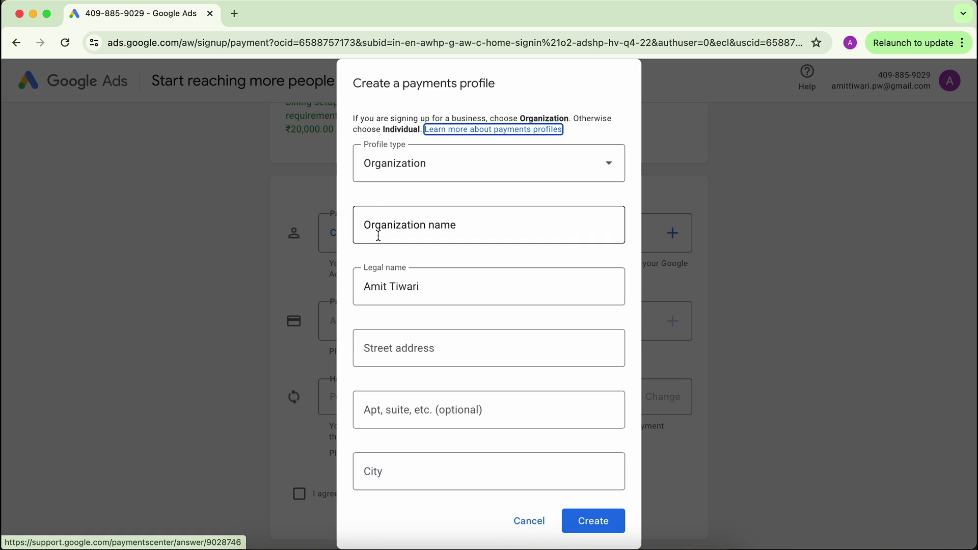
left_click(409, 169)
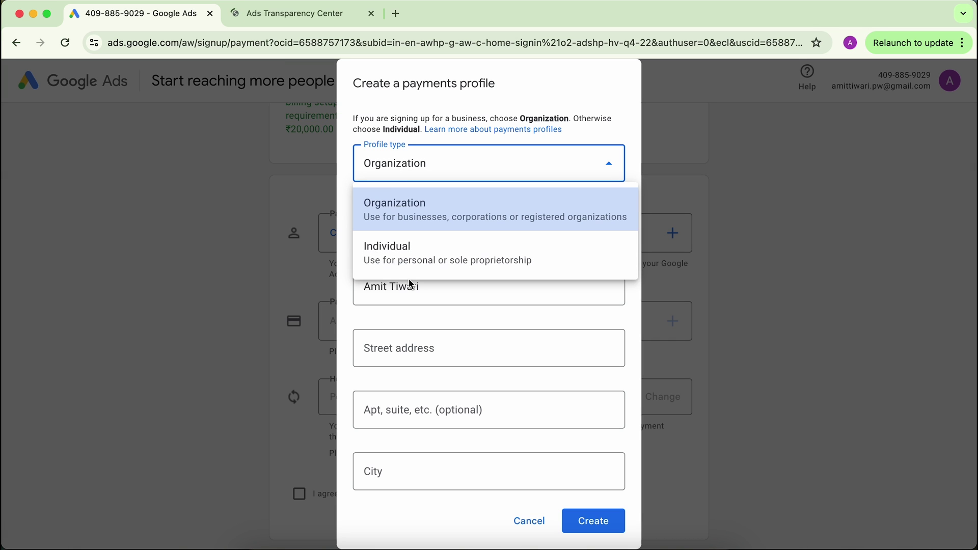
Switch to the Ads Transparency Center tab and start an advertiser search.
left_click(276, 16)
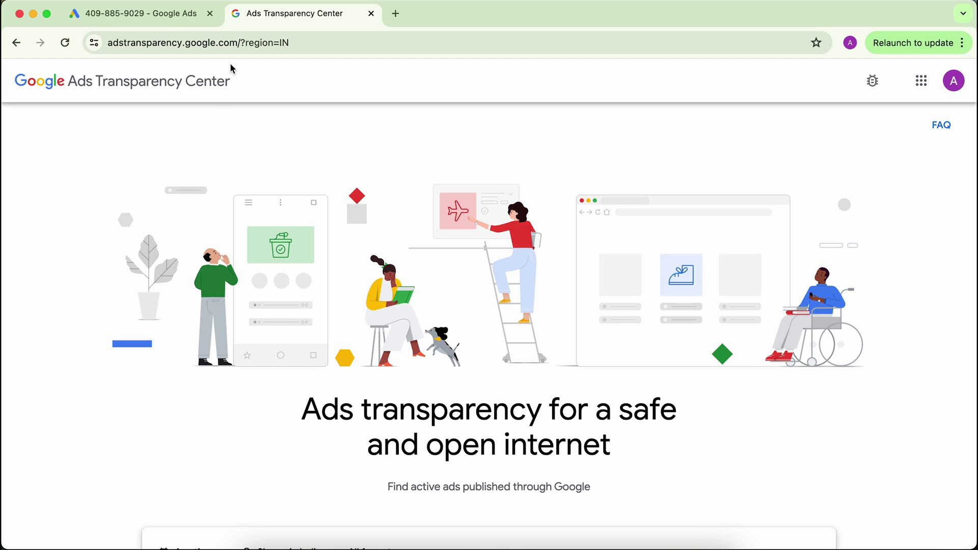
scroll(188, 275, "down", 10)
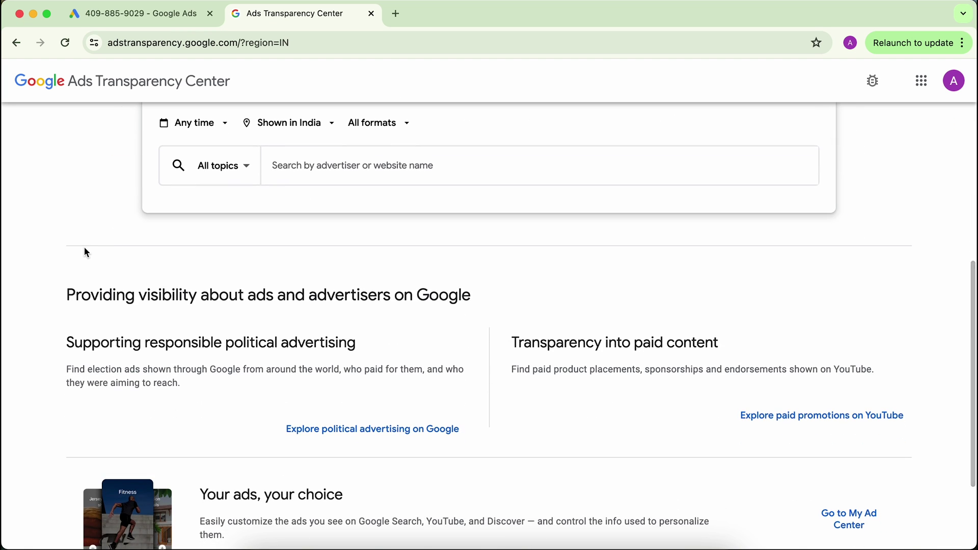
scroll(84, 249, "up", 3)
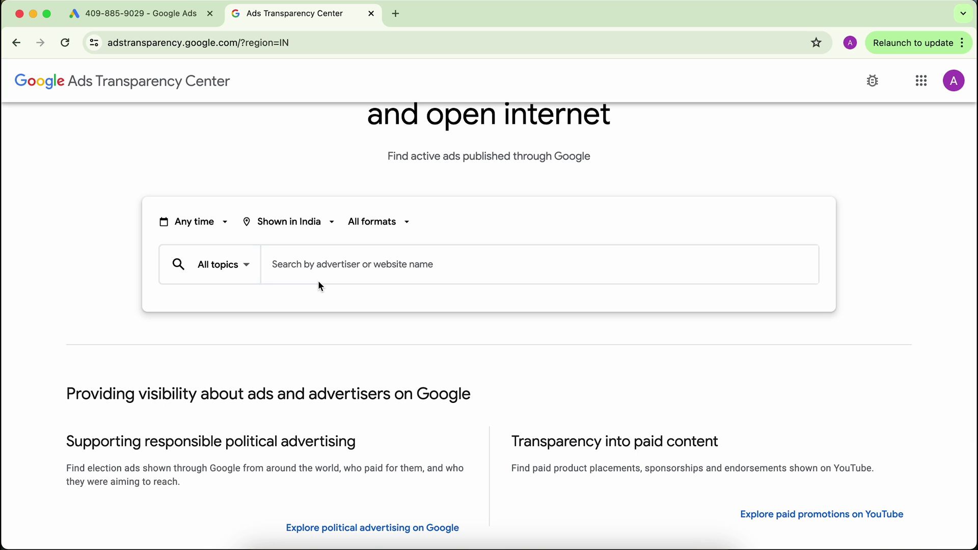
left_click(325, 278)
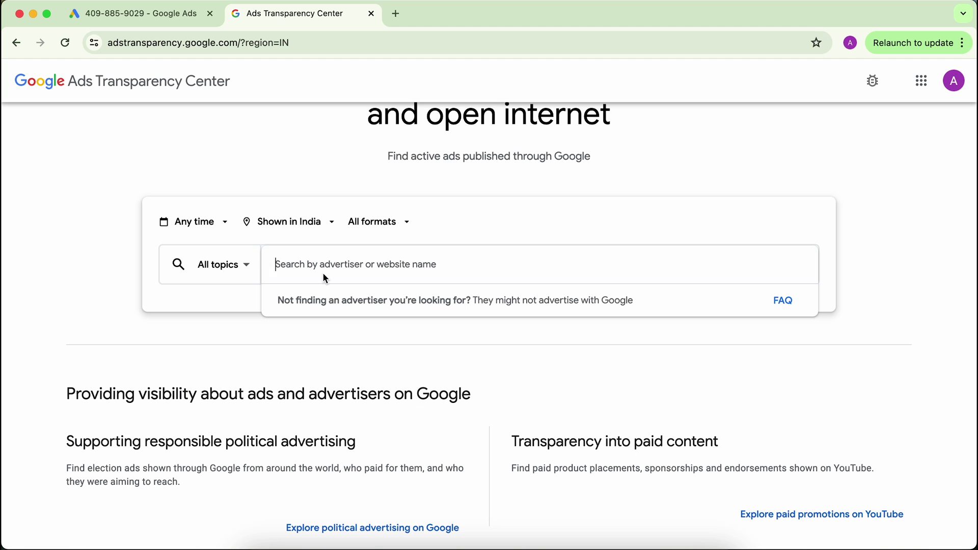
Filter Transparency Center ads to facebook.com and open the date-range filter.
type("face")
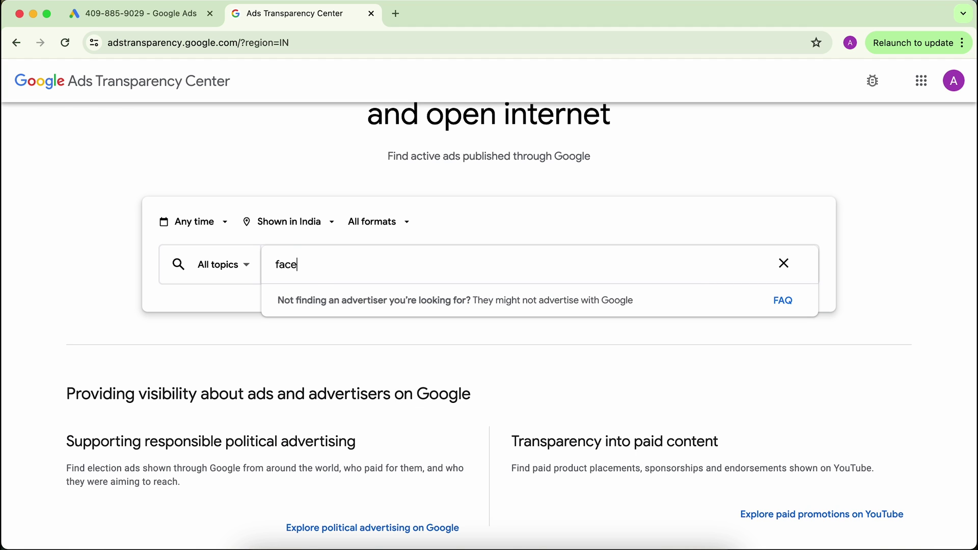
type("book.com")
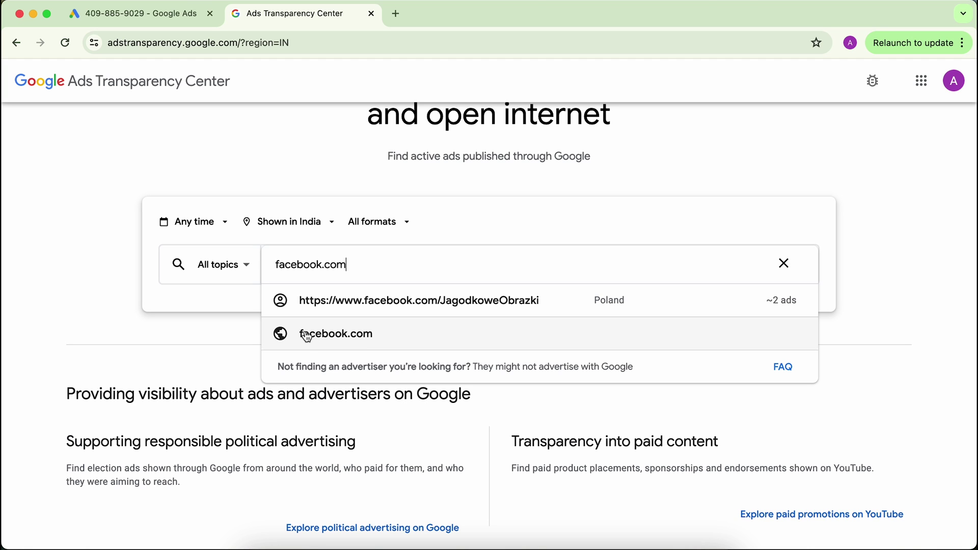
left_click(306, 335)
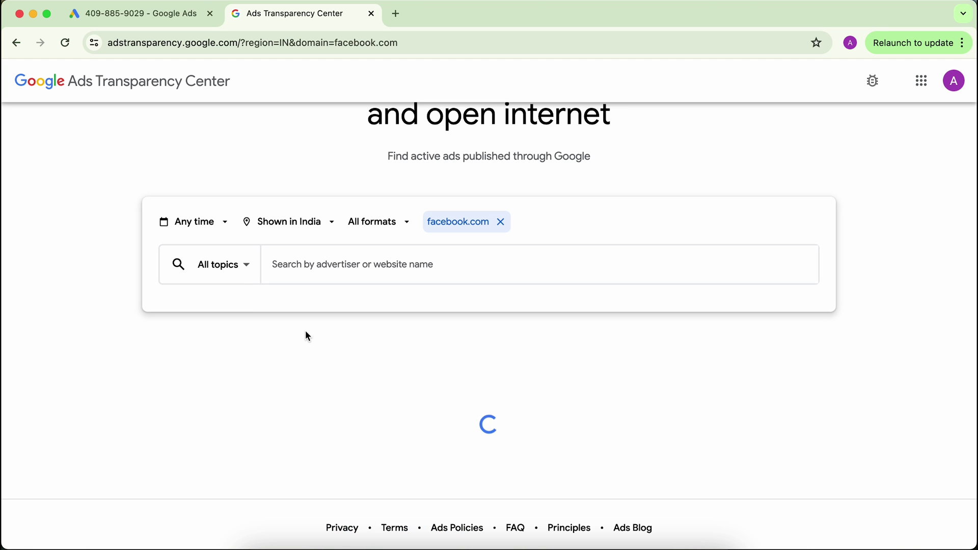
left_click(200, 224)
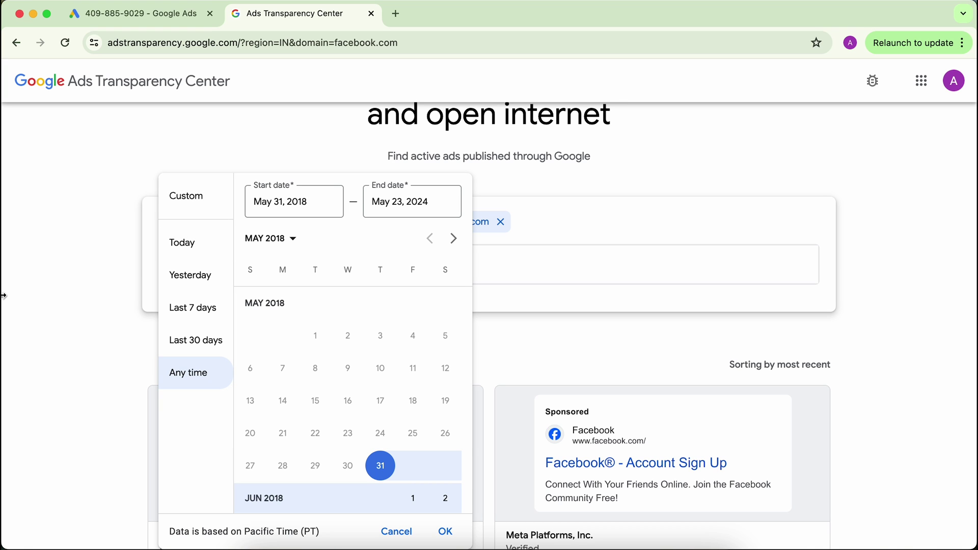
Look over the date, region and format filters for facebook.com ads without changing them.
left_click(58, 286)
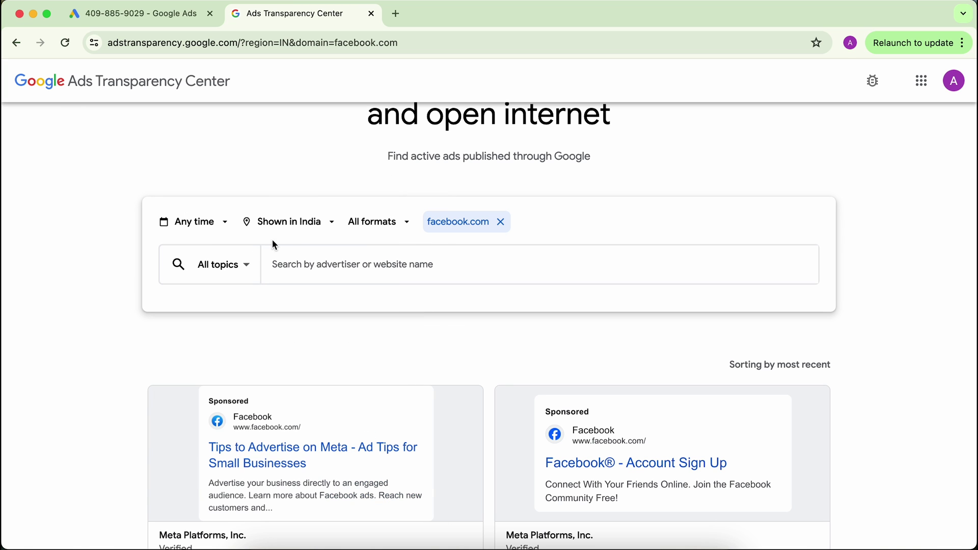
left_click(295, 228)
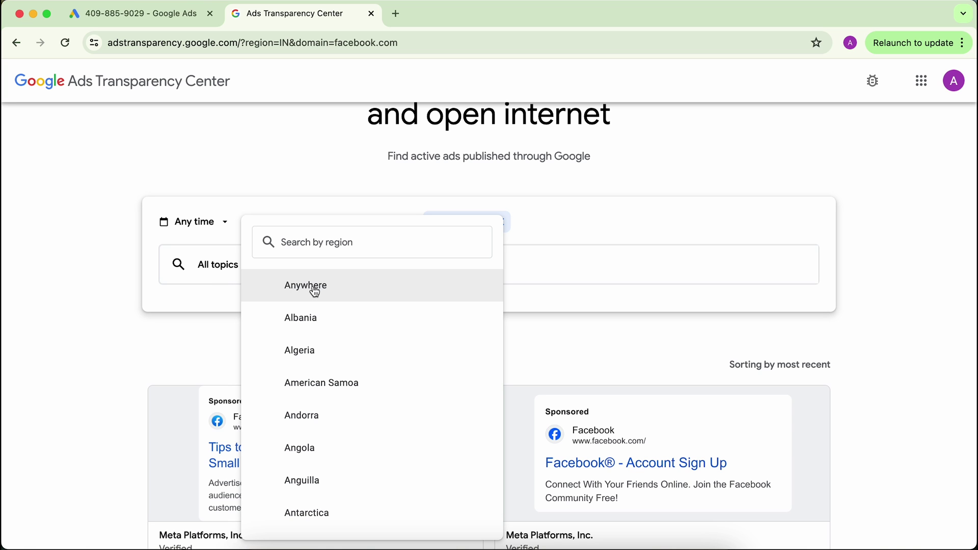
left_click(123, 293)
left_click(393, 227)
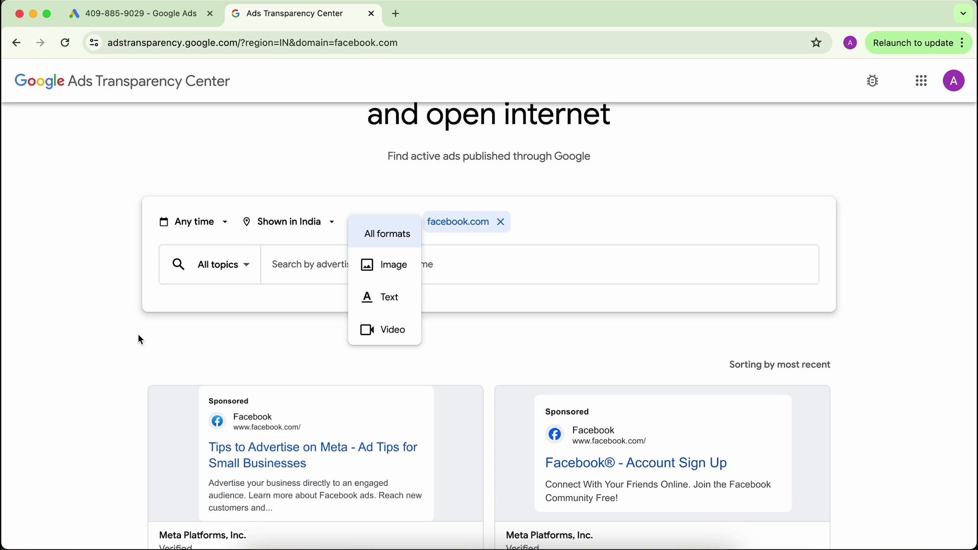
left_click(127, 344)
scroll(127, 344, "down", 4)
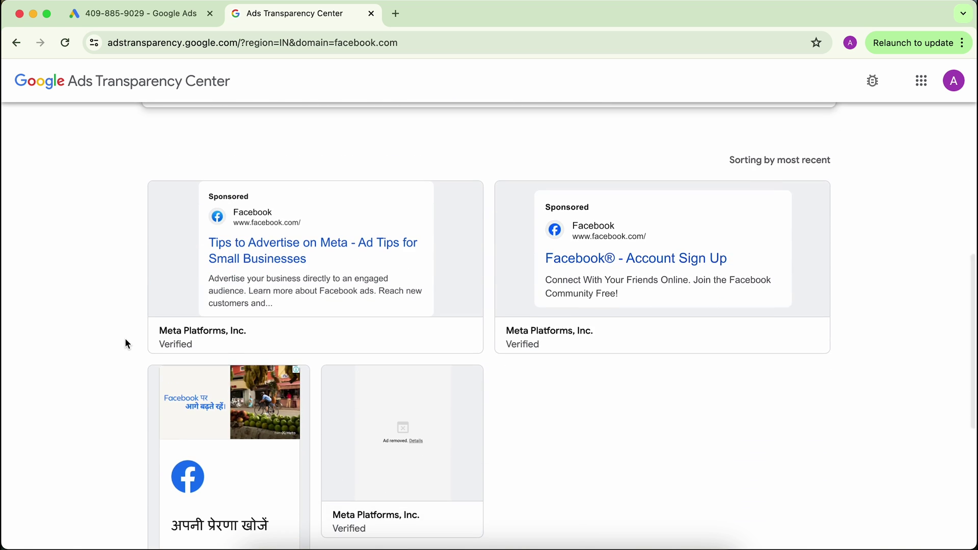
scroll(198, 322, "down", 6)
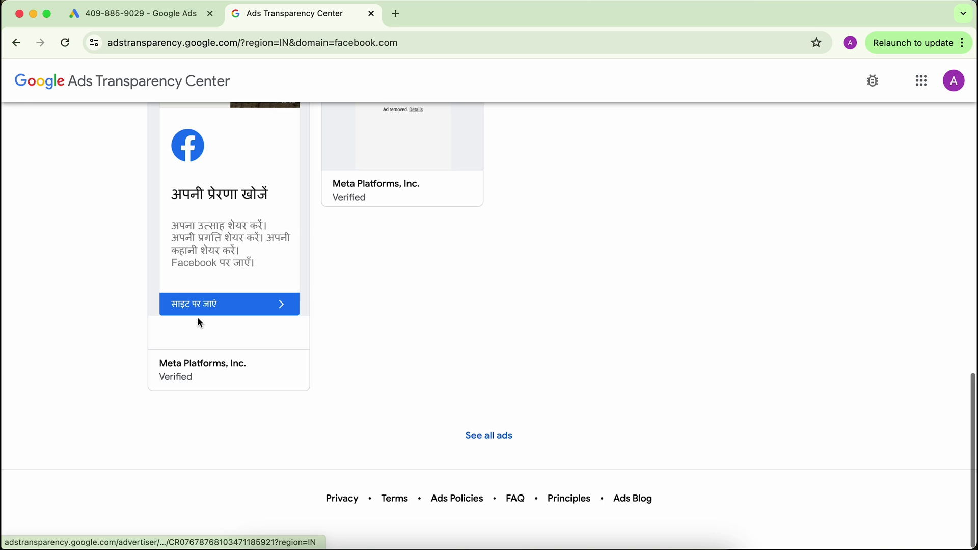
Show all facebook.com ads and reload the results.
left_click(496, 436)
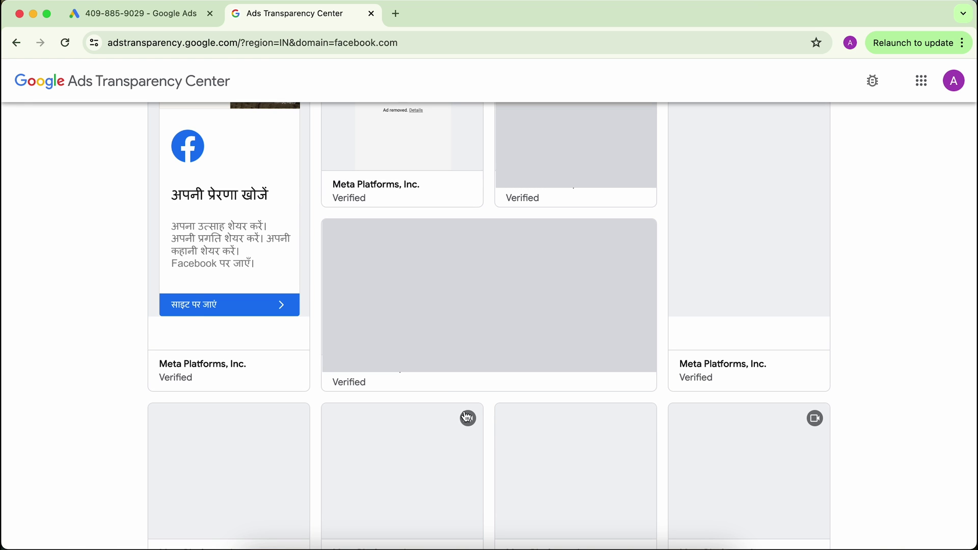
scroll(104, 347, "down", 5)
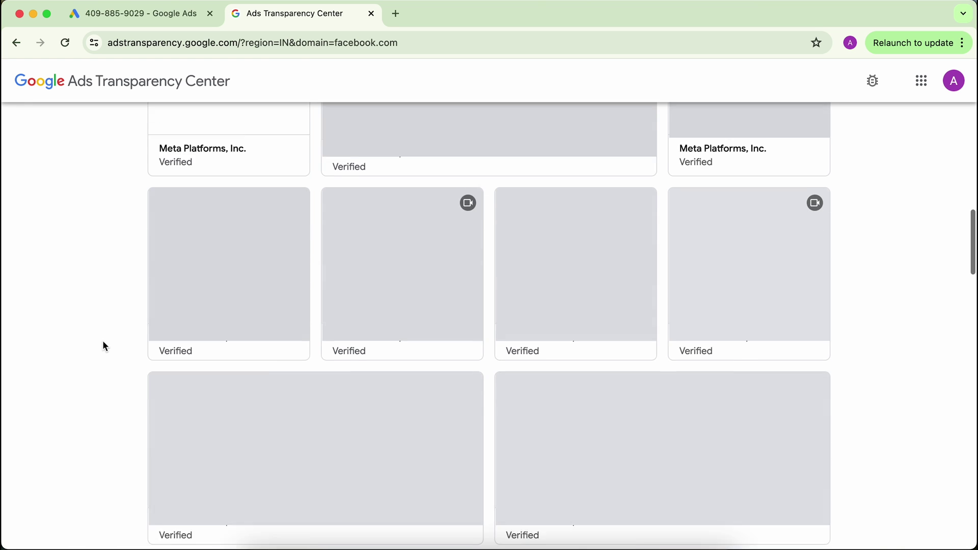
scroll(104, 346, "up", 10)
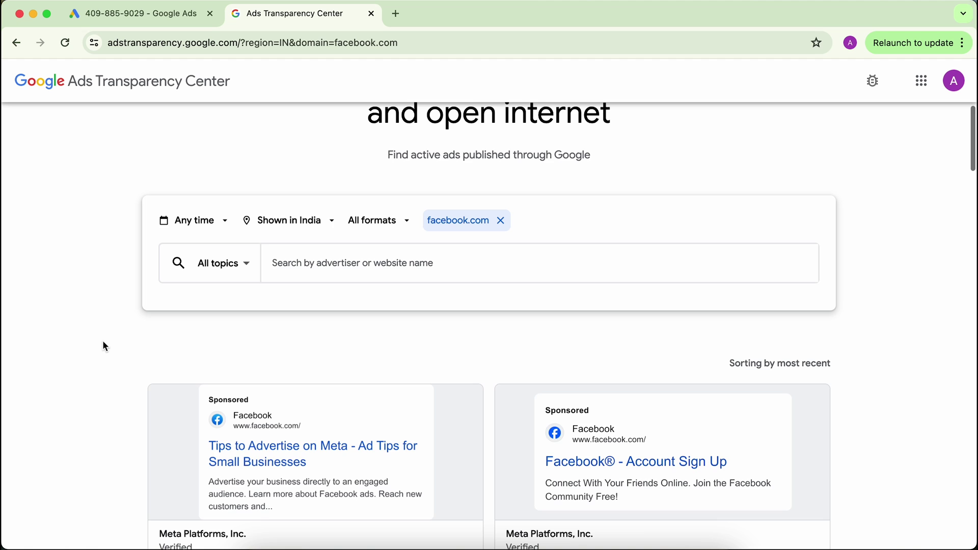
scroll(104, 346, "down", 10)
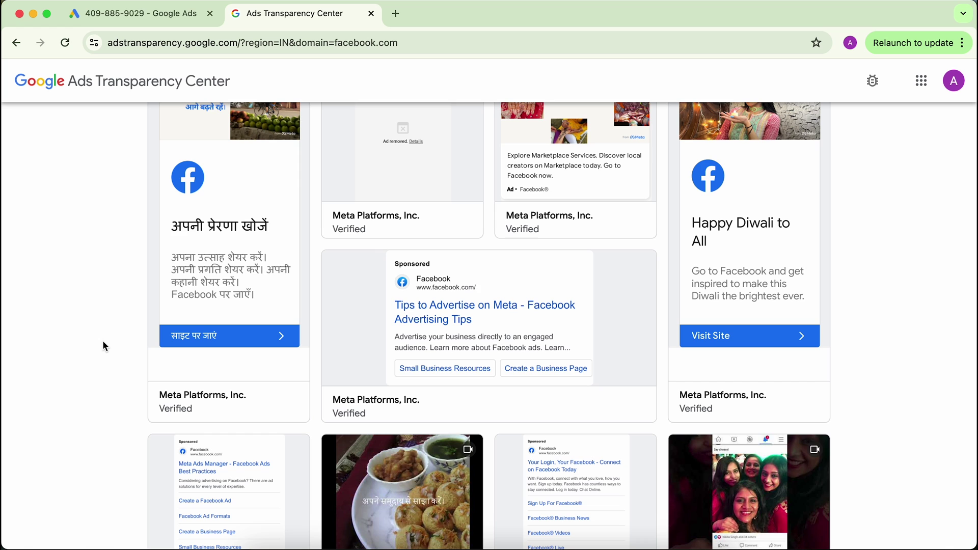
key("super+r")
scroll(103, 341, "down", 5)
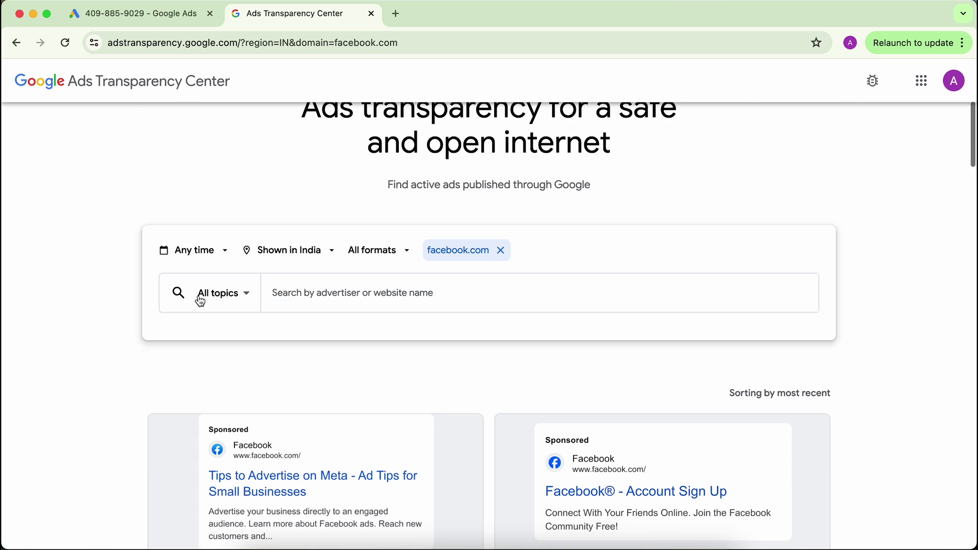
Limit the facebook.com ads to the last 30 days.
left_click(202, 252)
left_click(196, 342)
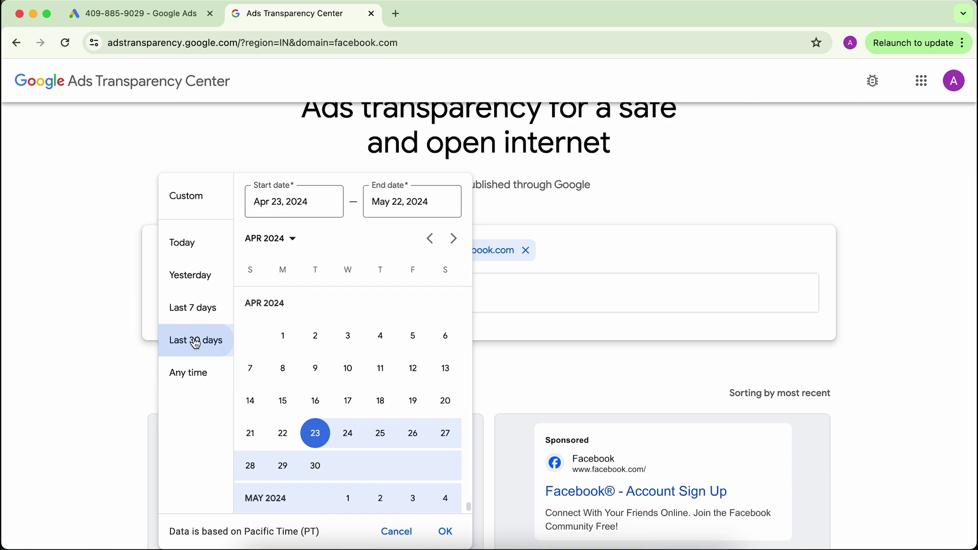
left_click(446, 532)
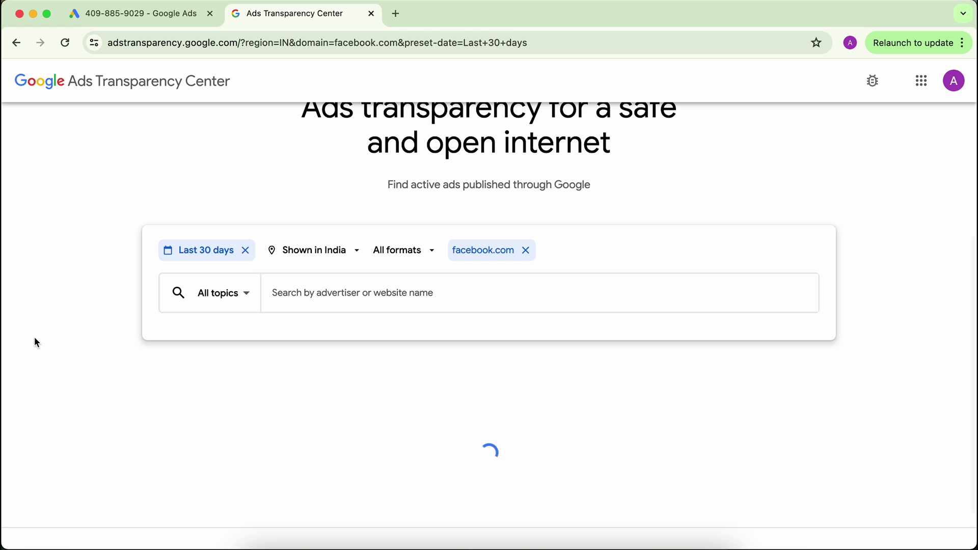
scroll(35, 340, "down", 4)
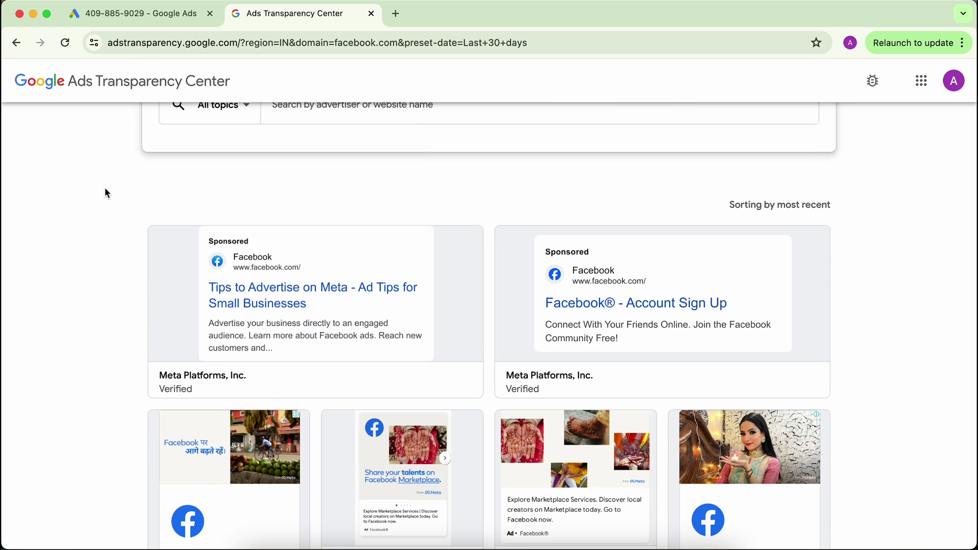
Glance at the payments-profile dialog, browse the Facebook ads again, then return to Google Ads.
left_click(148, 17)
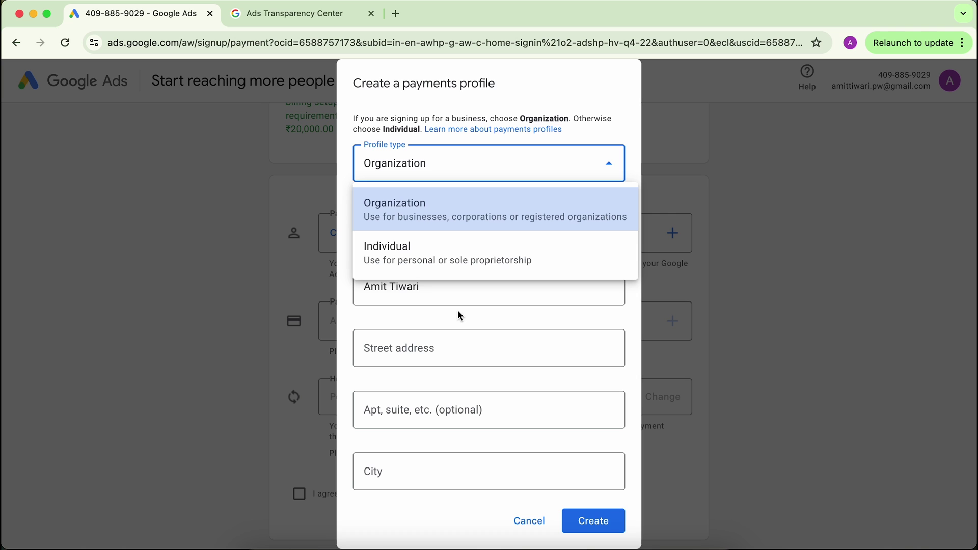
left_click(315, 19)
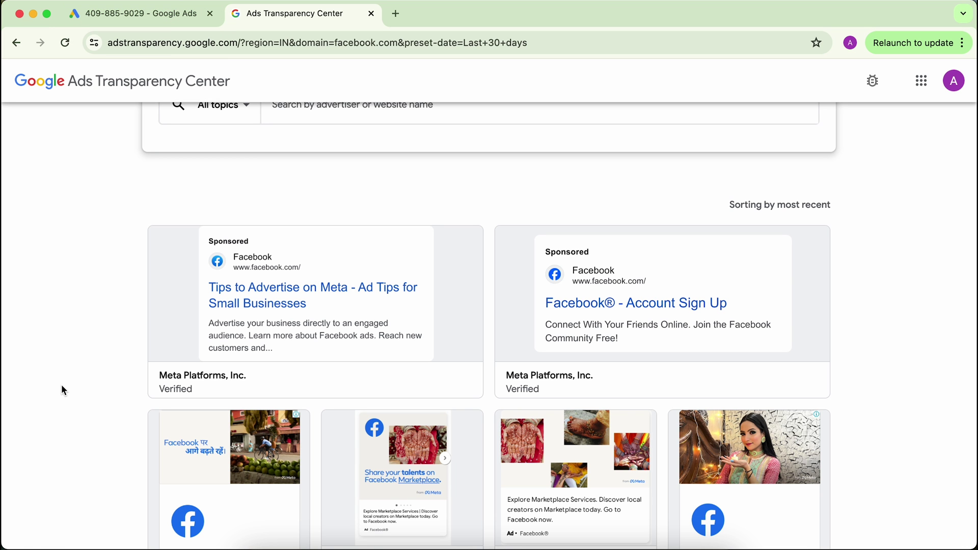
scroll(144, 231, "up", 5)
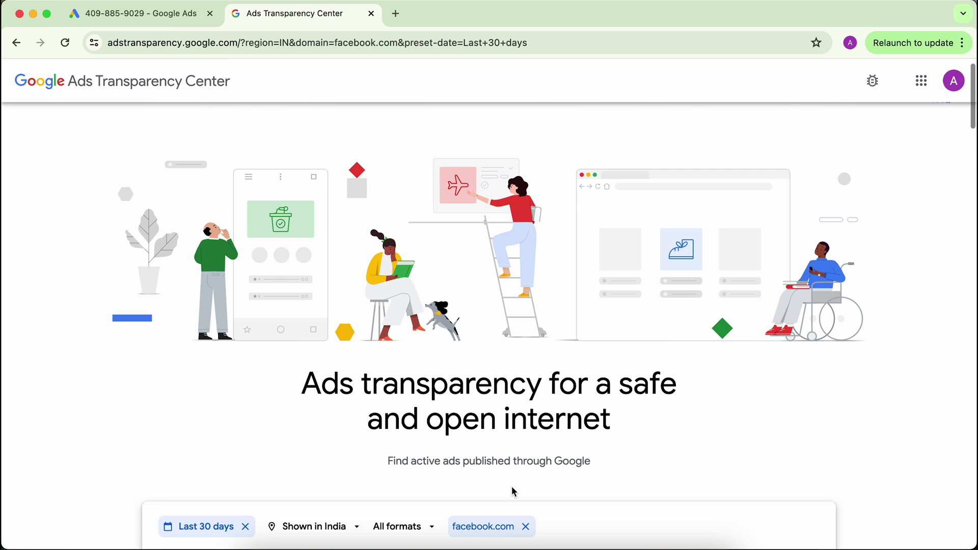
scroll(512, 486, "down", 10)
scroll(207, 436, "down", 2)
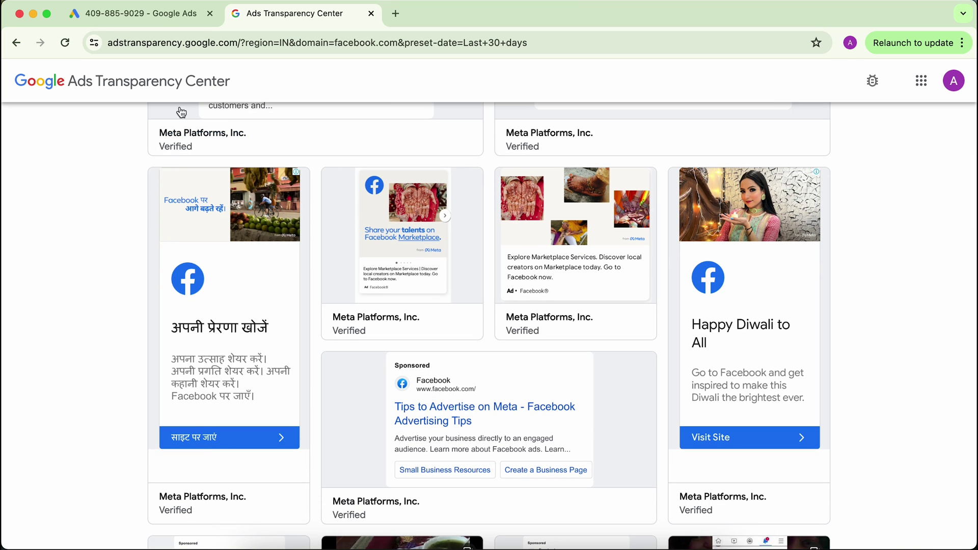
left_click(166, 21)
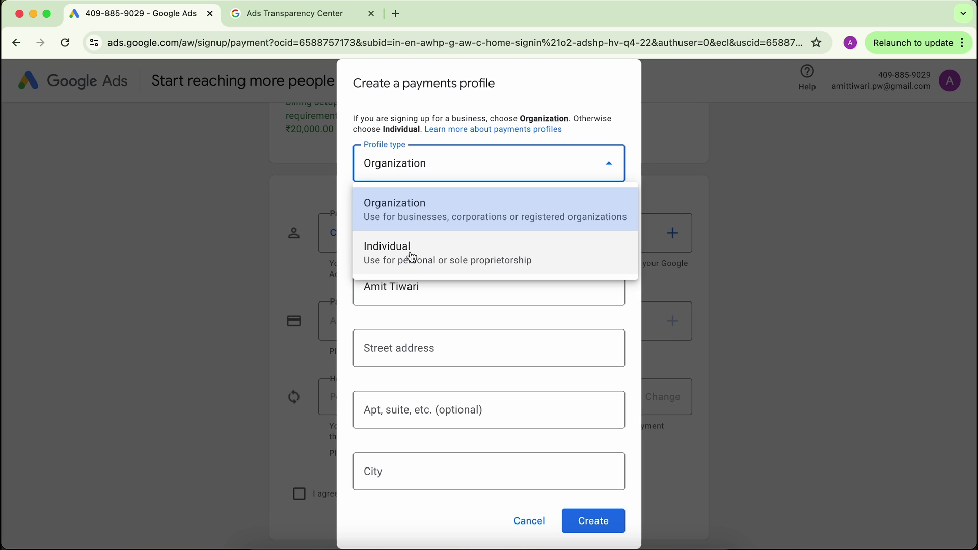
Set the profile type to Individual and enter the street address, city and pincode.
left_click(380, 255)
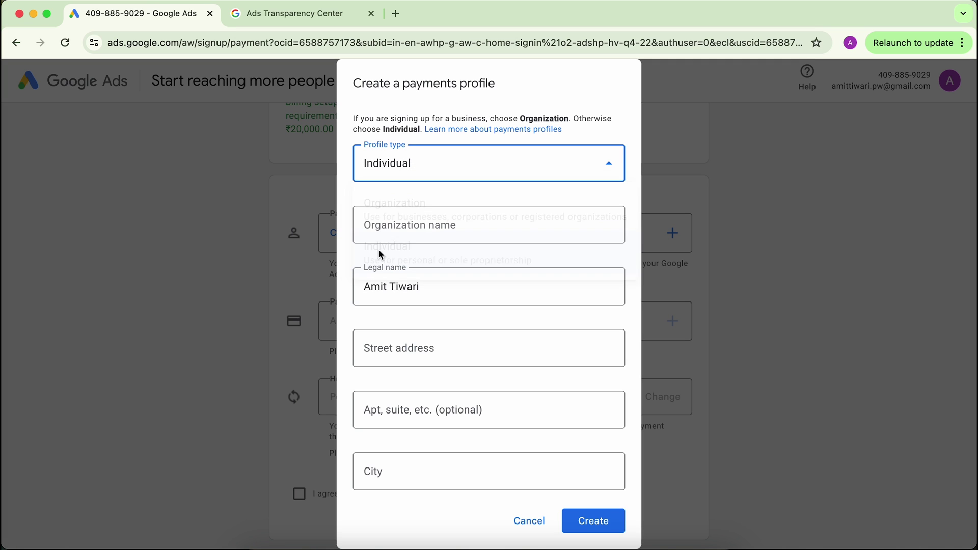
left_click(406, 280)
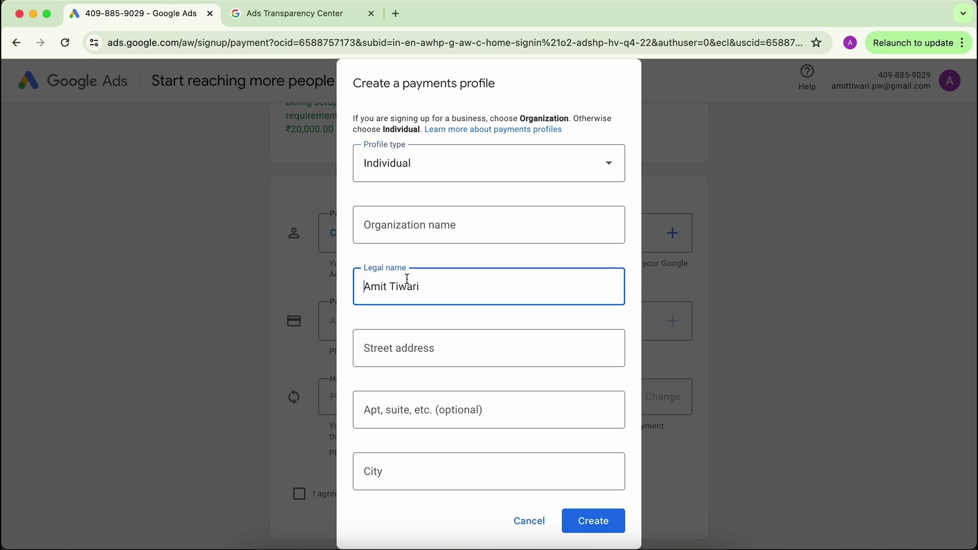
left_click(415, 281)
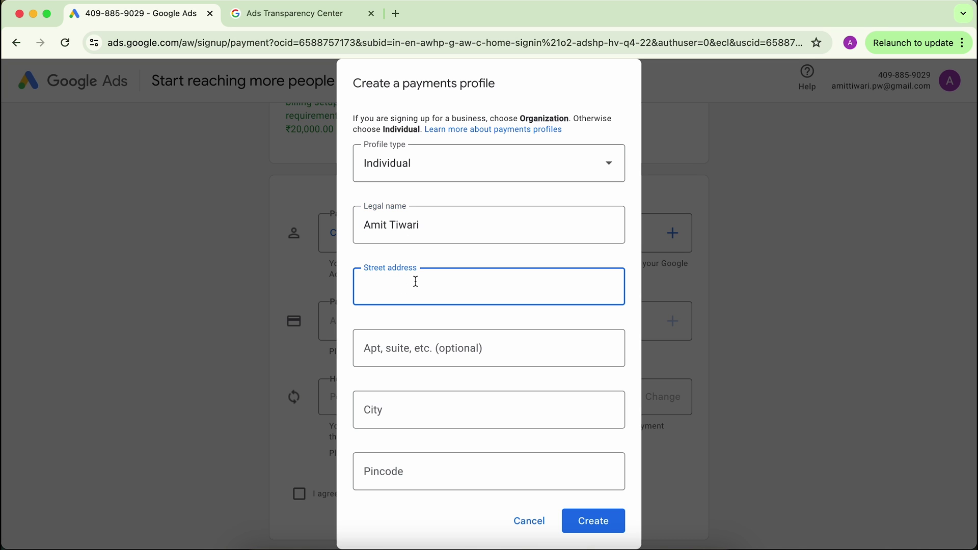
left_click(388, 411)
type("New Delhi")
key("Tab")
type("110011")
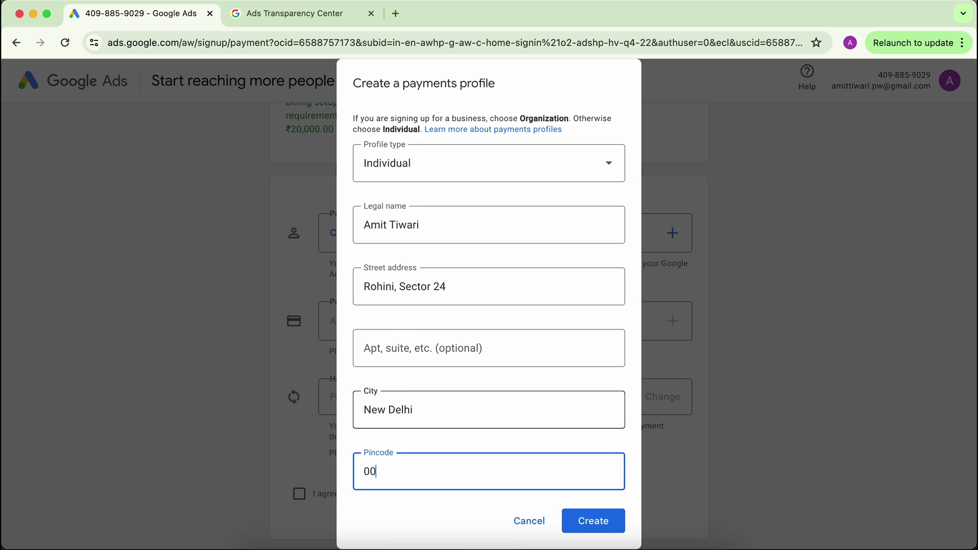
key("Tab")
Choose the state, create the payments profile, and begin adding a payment method.
left_click(462, 458)
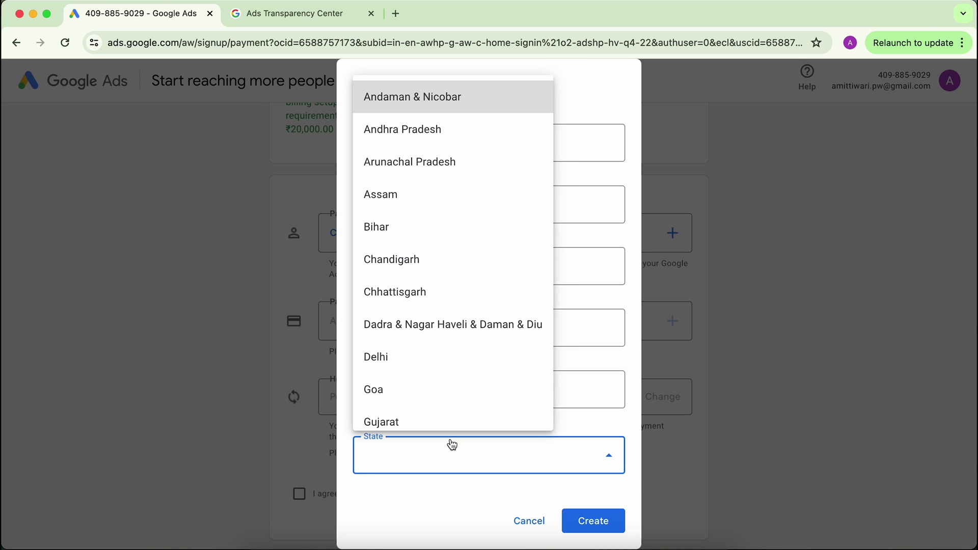
left_click(403, 352)
left_click(605, 523)
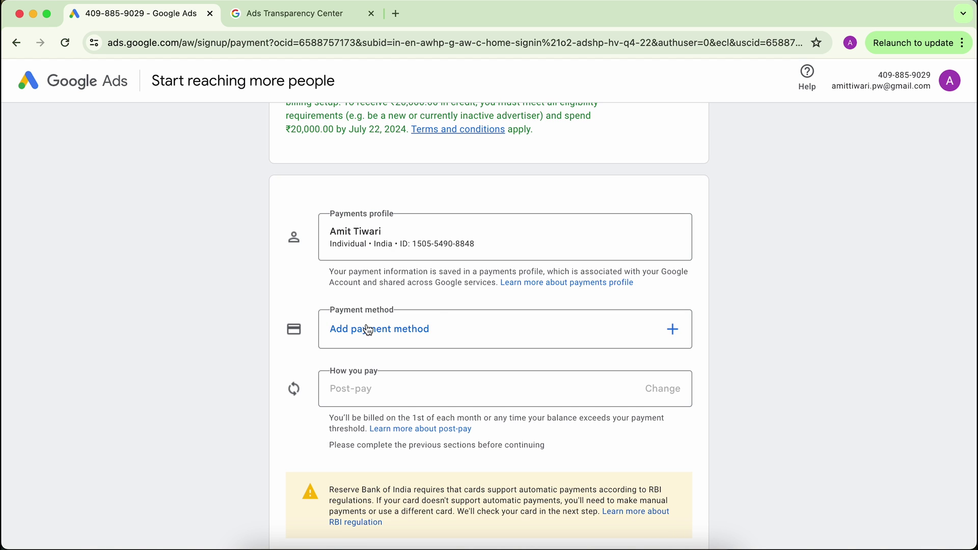
left_click(365, 330)
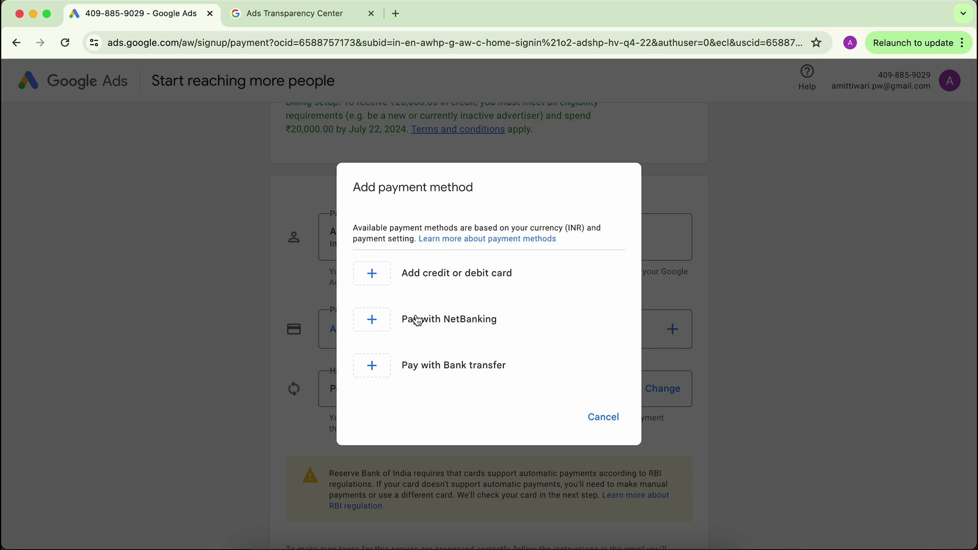
Save a Mastercard as the payment method and review the billing option.
left_click(441, 278)
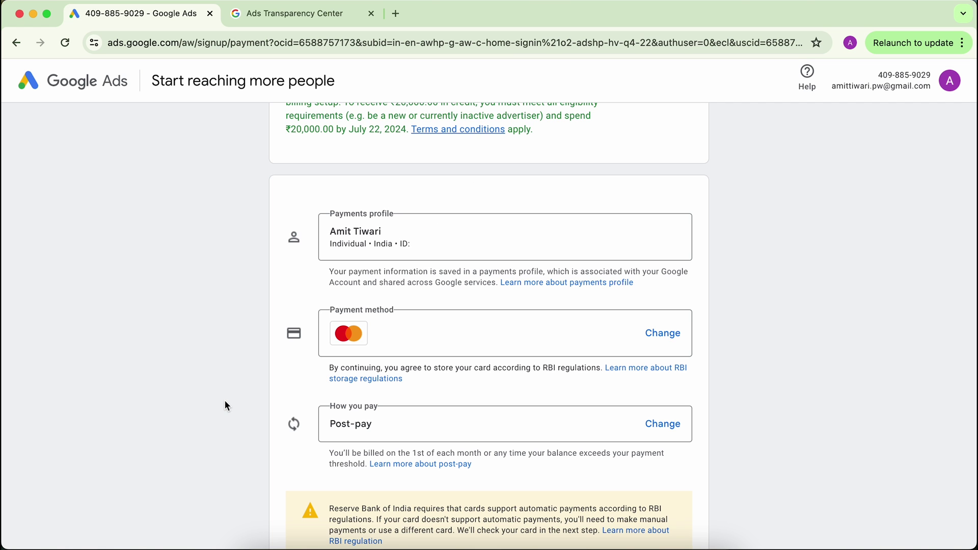
scroll(227, 406, "down", 2)
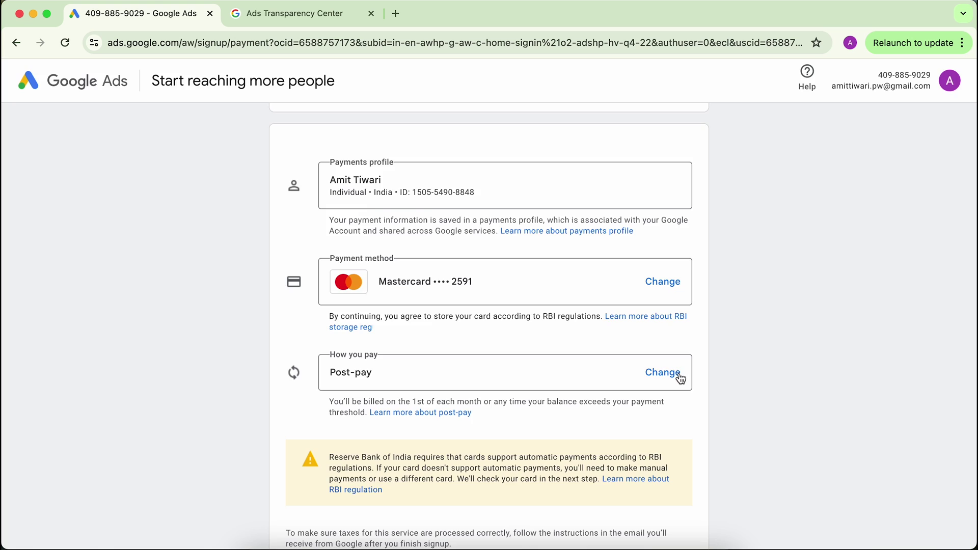
left_click(680, 375)
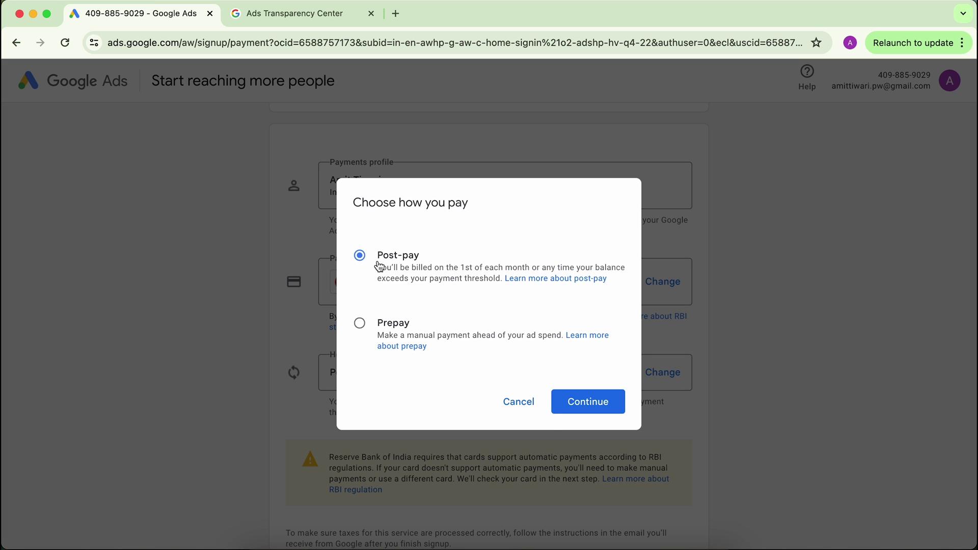
Keep Post-pay billing, accept the Google Ads Terms, decline expert guidance, and submit.
left_click(587, 408)
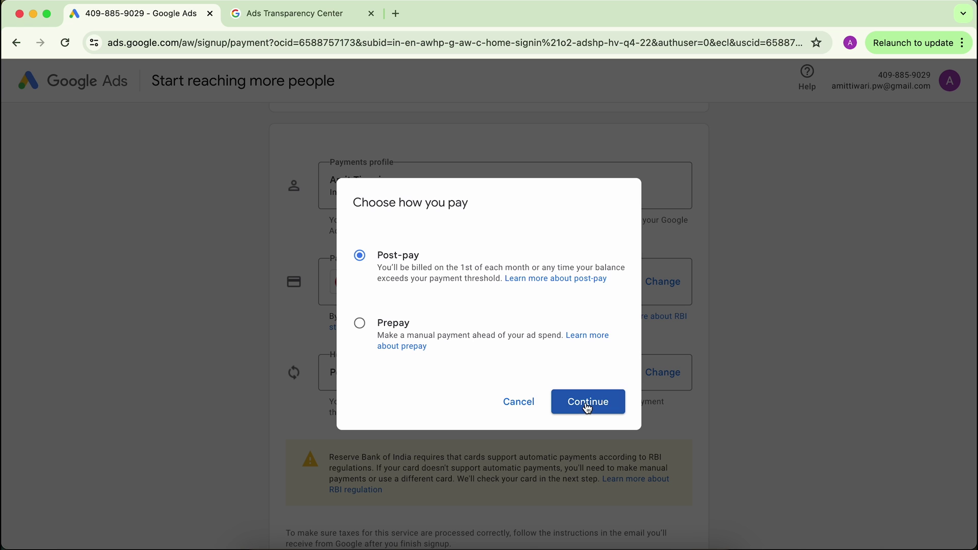
scroll(588, 407, "down", 10)
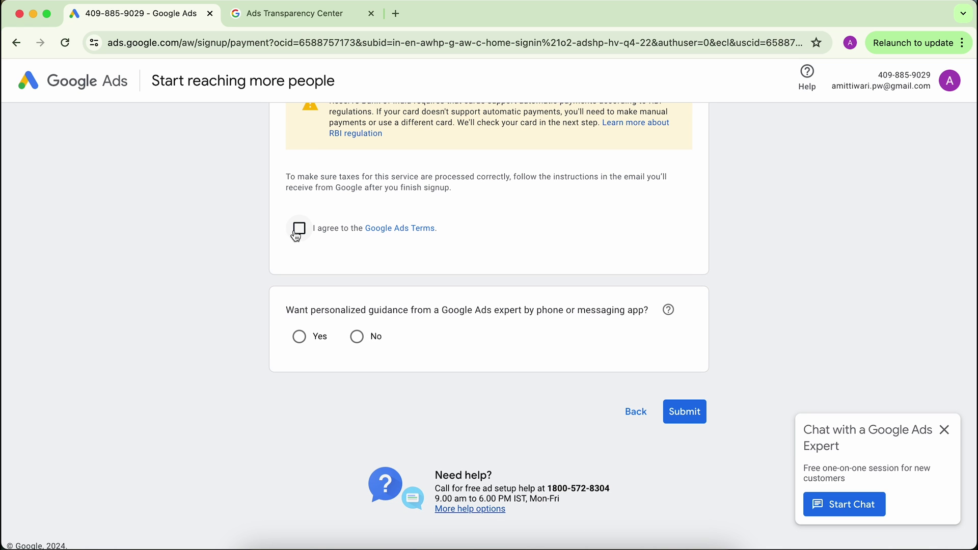
left_click(300, 232)
left_click(356, 336)
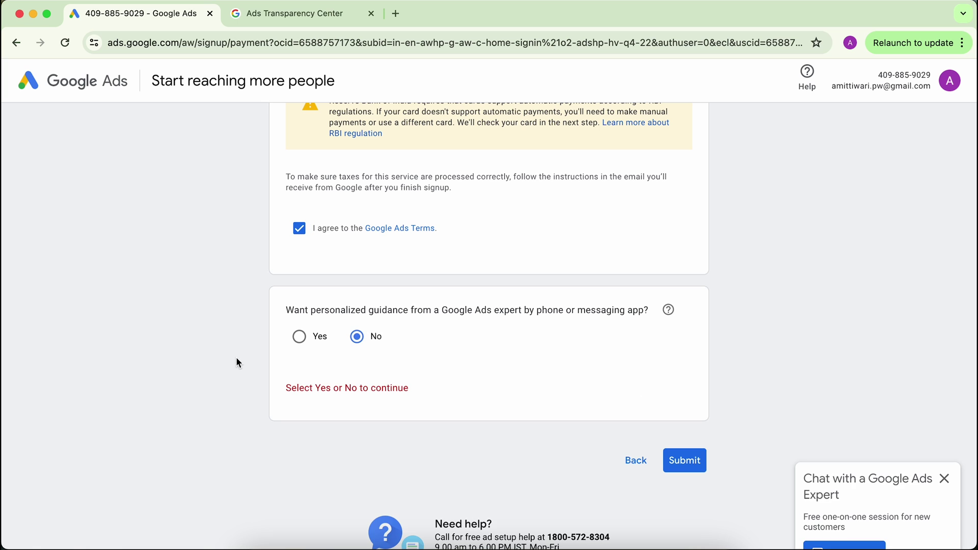
left_click(681, 458)
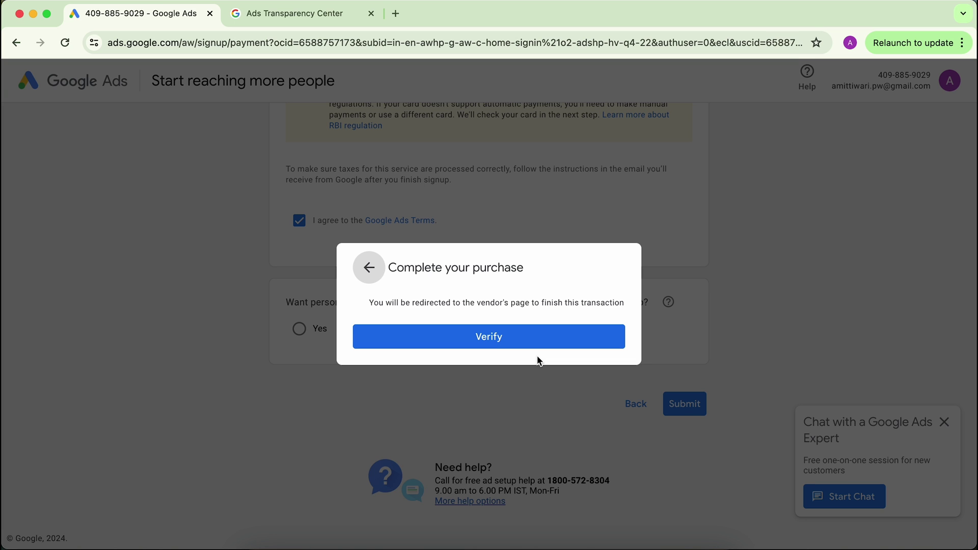
Verify the card with the bank and go to the new account's Overview dashboard.
left_click(527, 343)
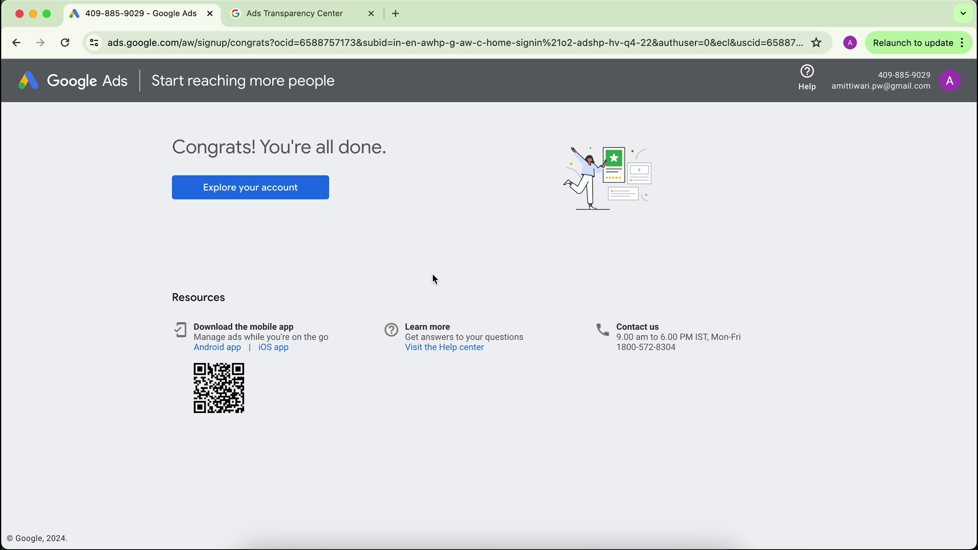
left_click(226, 194)
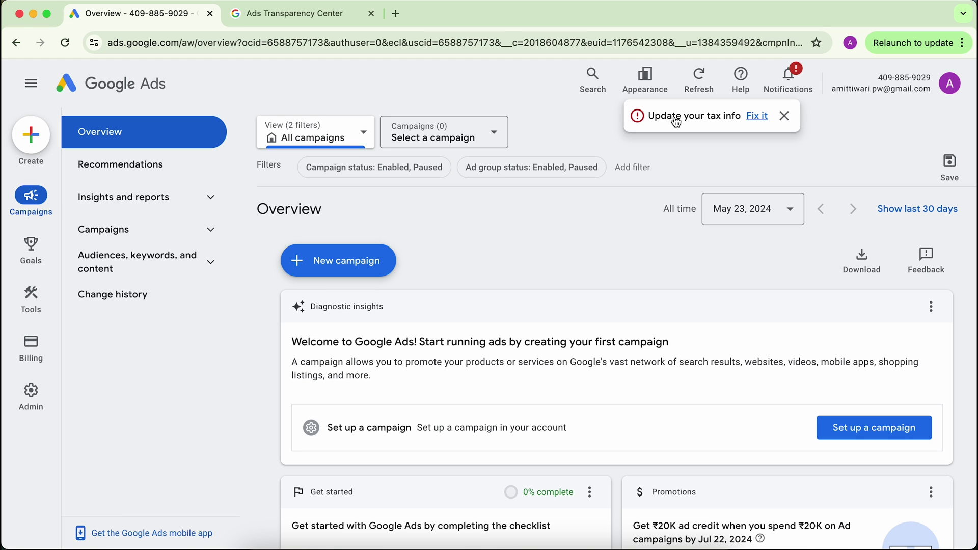
Fix the tax info notice by confirming the Registered individual tax status and saving it.
left_click(758, 119)
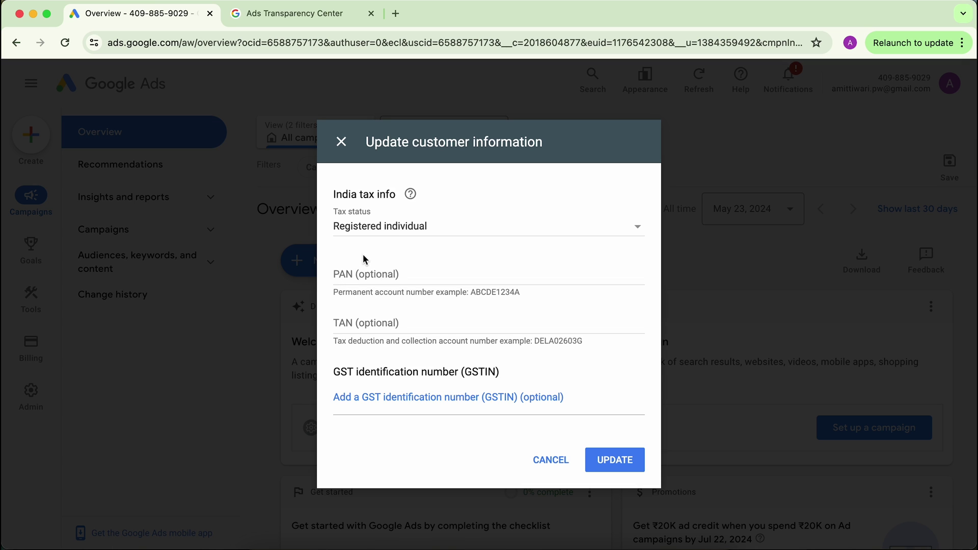
left_click(359, 273)
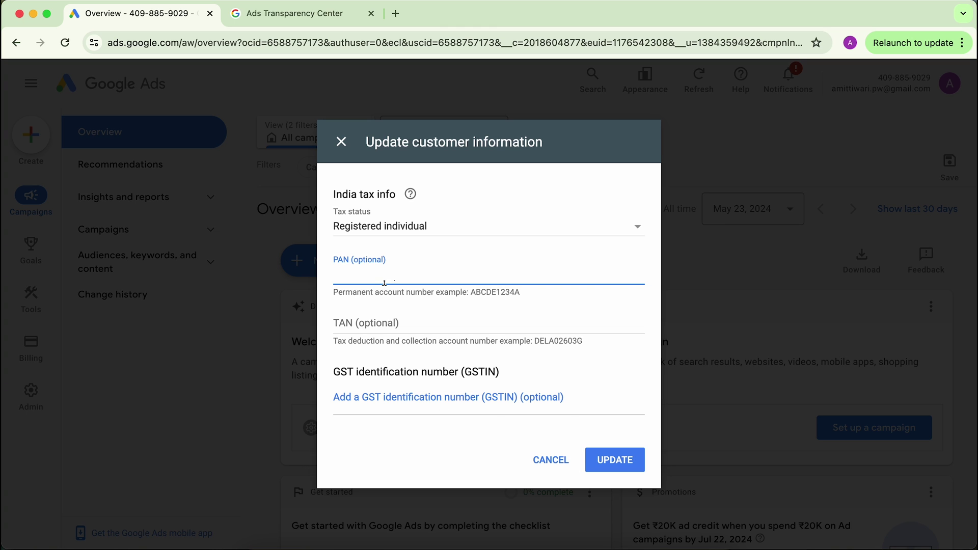
left_click(613, 464)
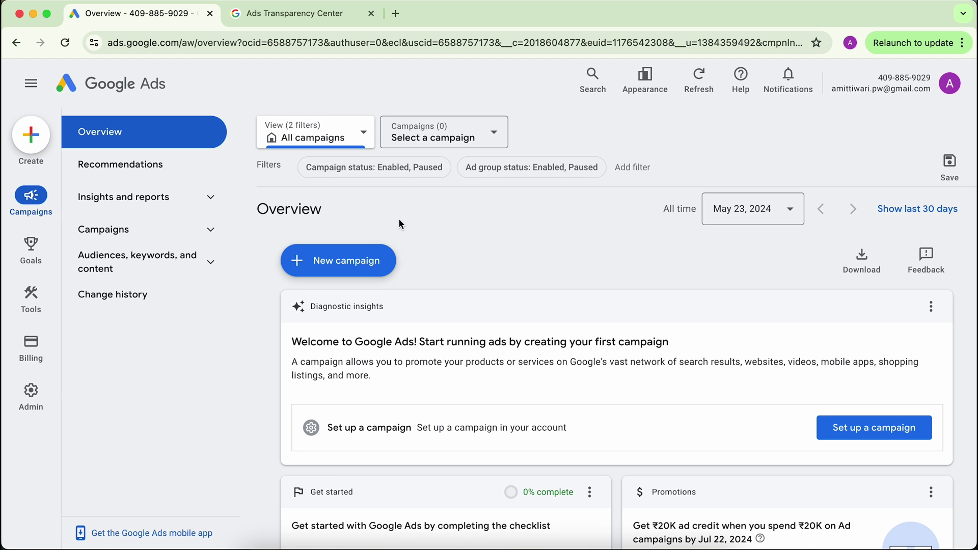
Revert to the previous design for this session, giving lack of time as the reason.
left_click(643, 77)
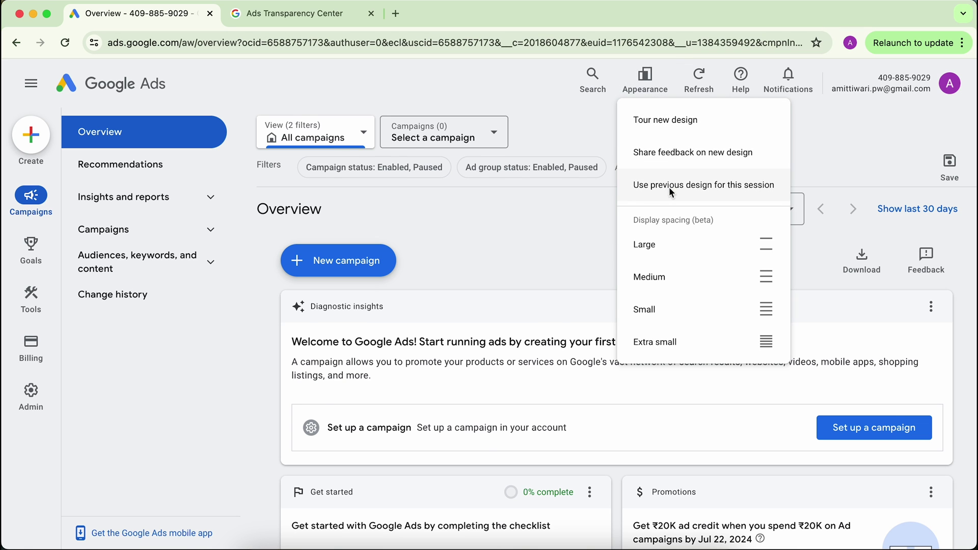
left_click(670, 192)
left_click(343, 195)
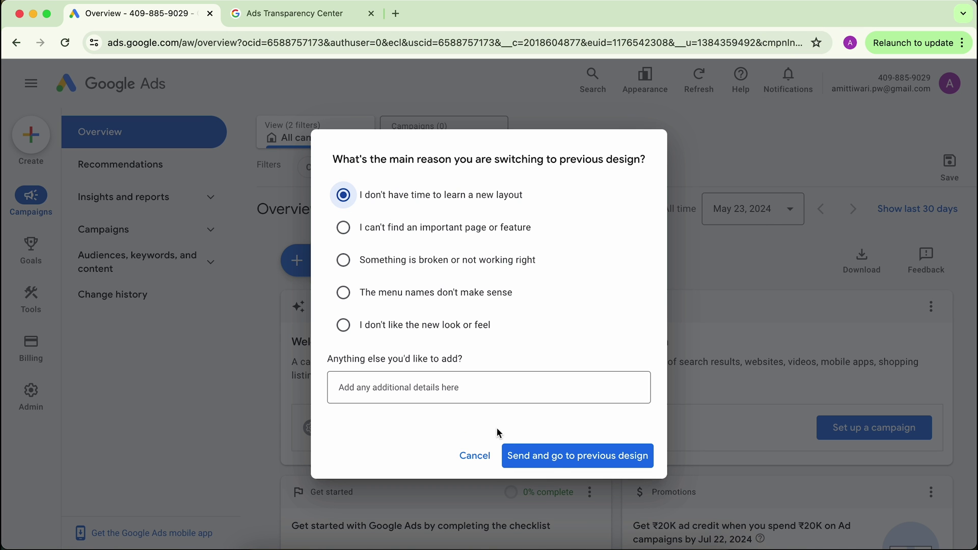
left_click(559, 467)
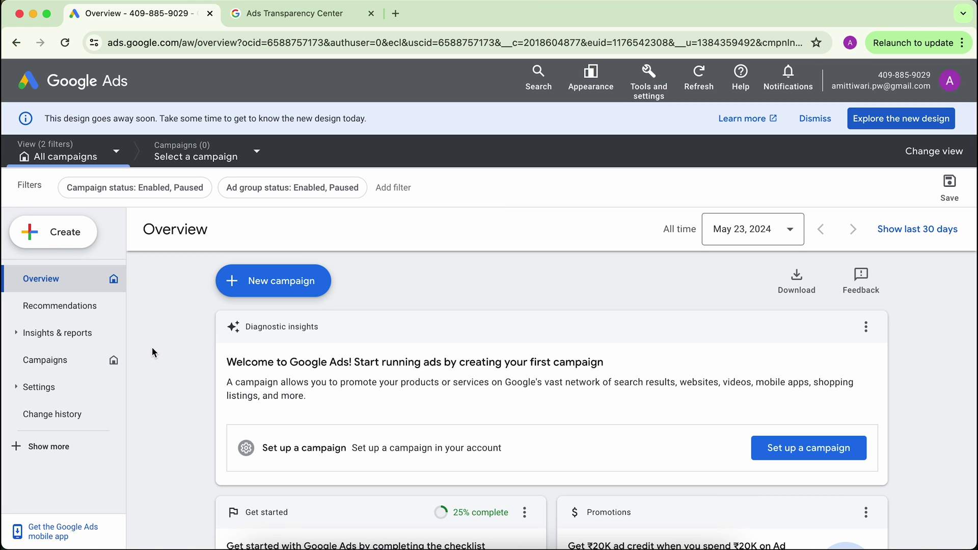
Switch the account back to the new design from the Overview banner.
scroll(152, 350, "down", 5)
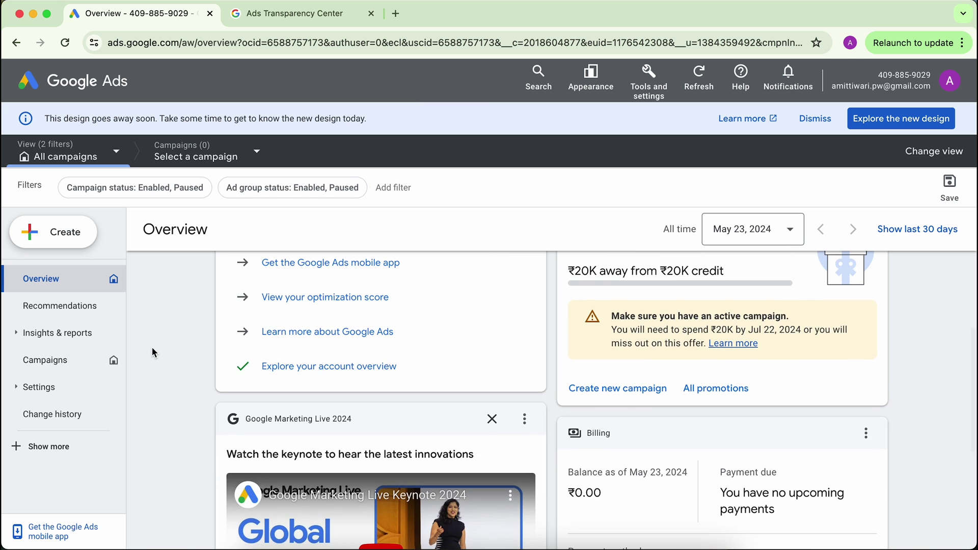
scroll(152, 353, "down", 5)
scroll(152, 353, "up", 10)
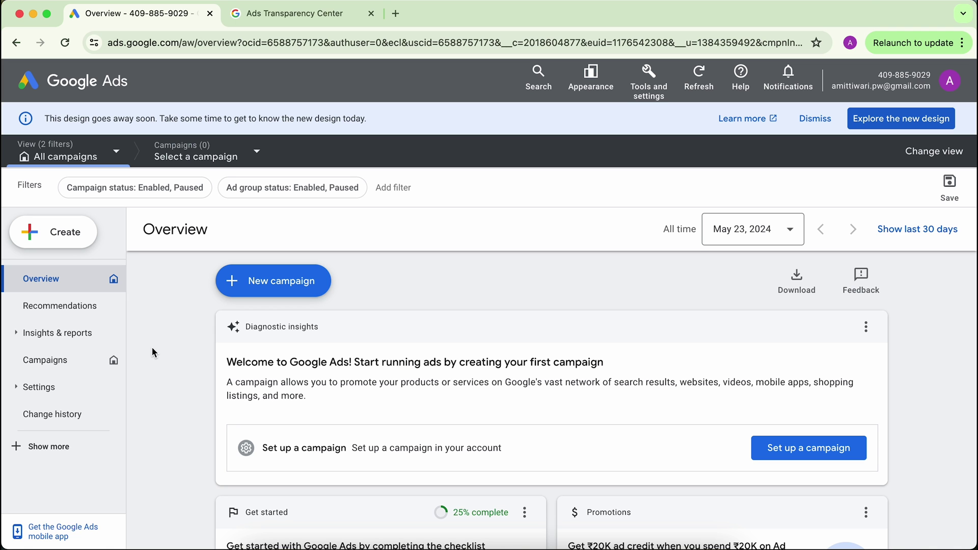
left_click(882, 123)
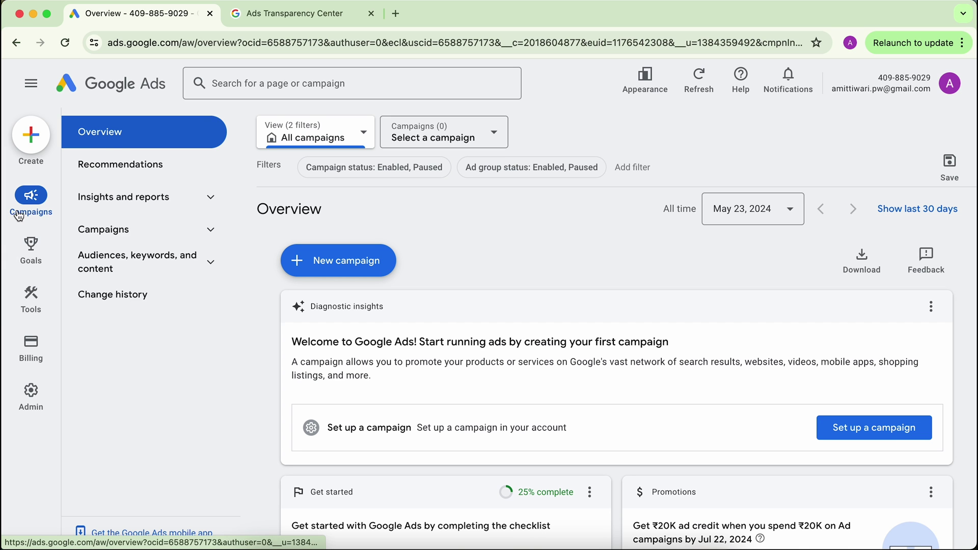
Preview the Campaigns, Goals, Tools and Billing rail icons, then expand the Campaigns navigation group.
mouse_move(34, 395)
mouse_move(29, 343)
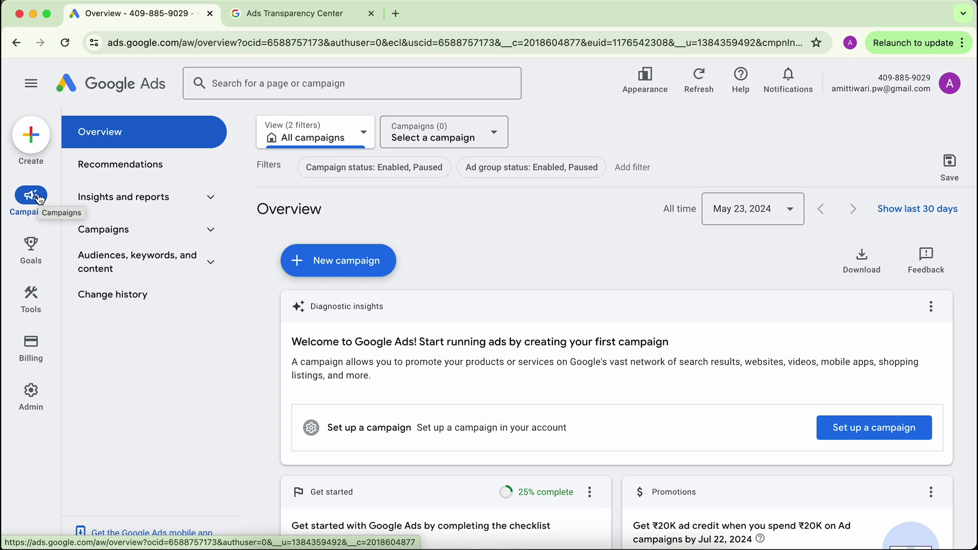
mouse_move(38, 259)
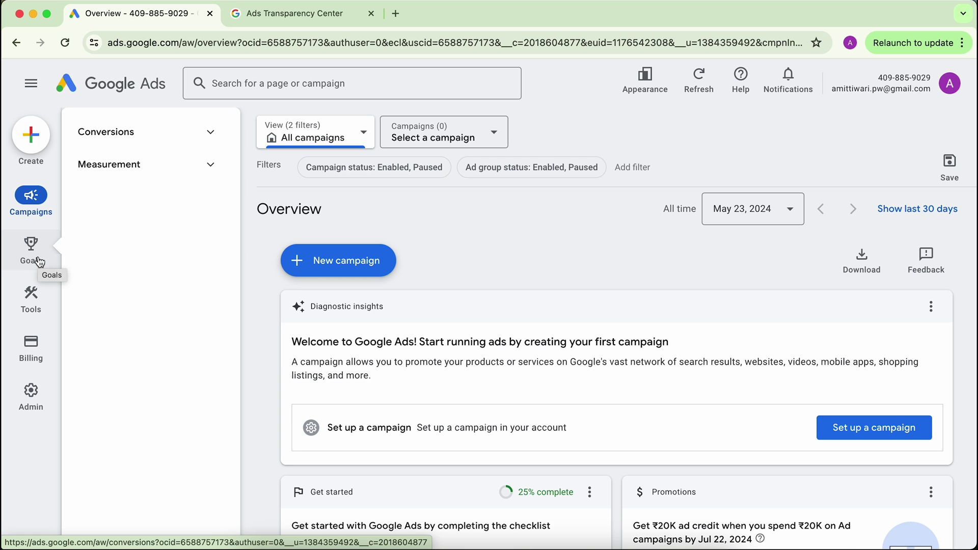
mouse_move(35, 296)
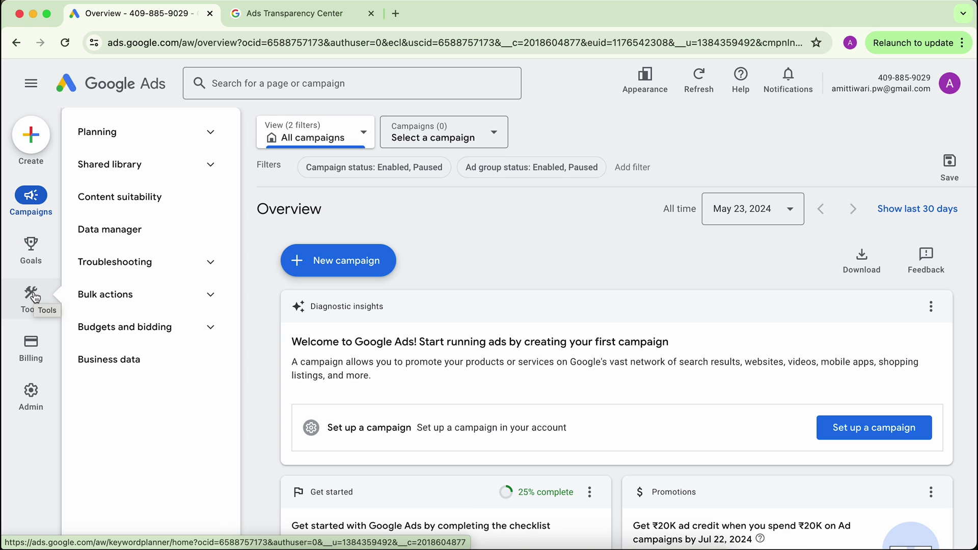
mouse_move(32, 363)
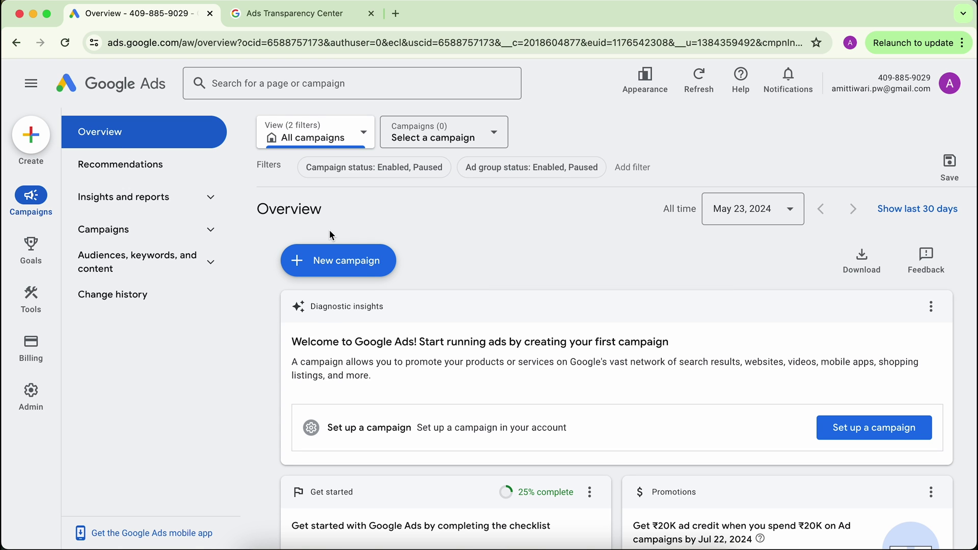
left_click(149, 232)
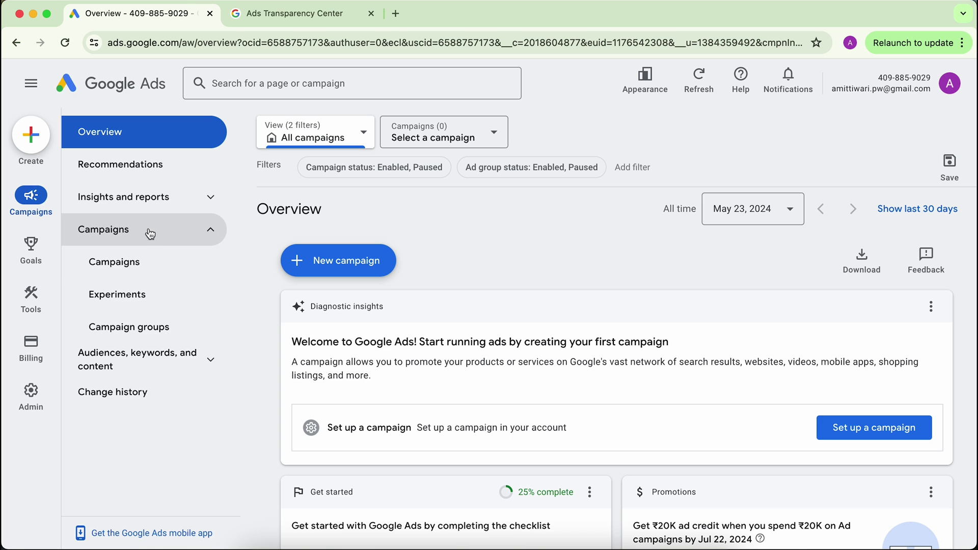
Go to the Campaigns list and start a new campaign with + Create > Campaign.
left_click(115, 263)
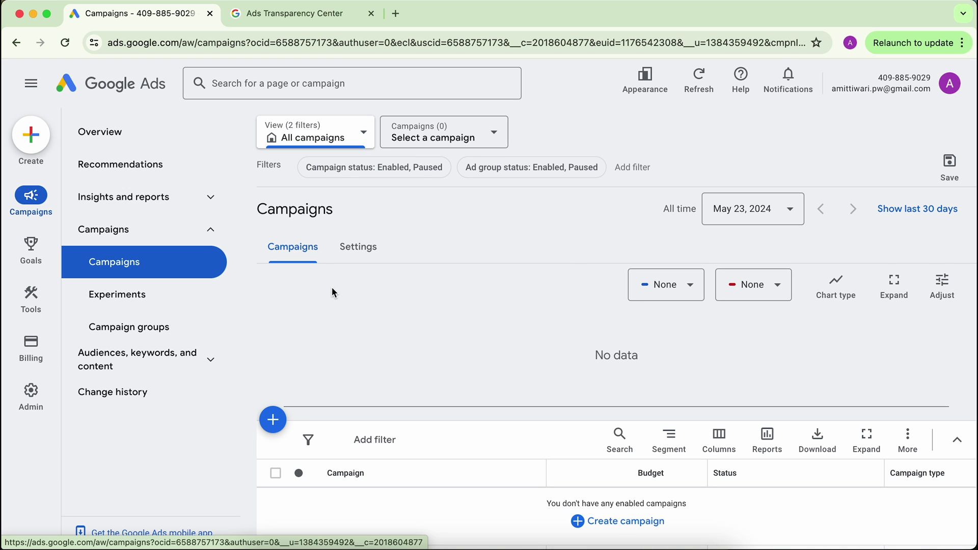
left_click(31, 146)
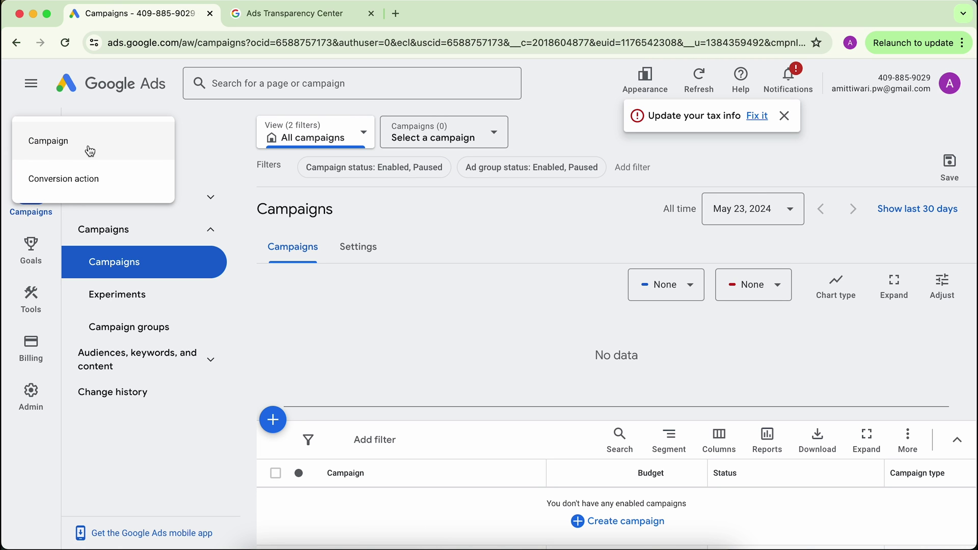
left_click(58, 152)
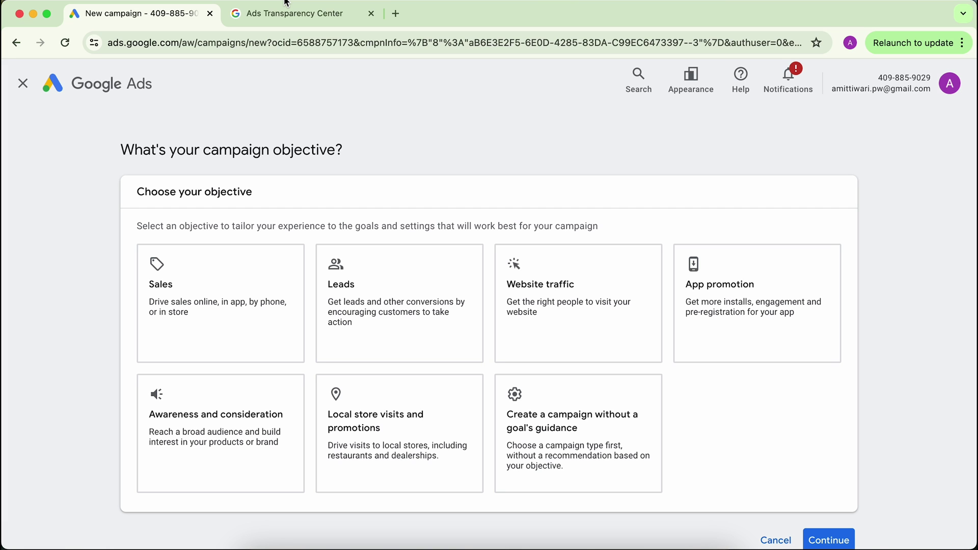
left_click(208, 276)
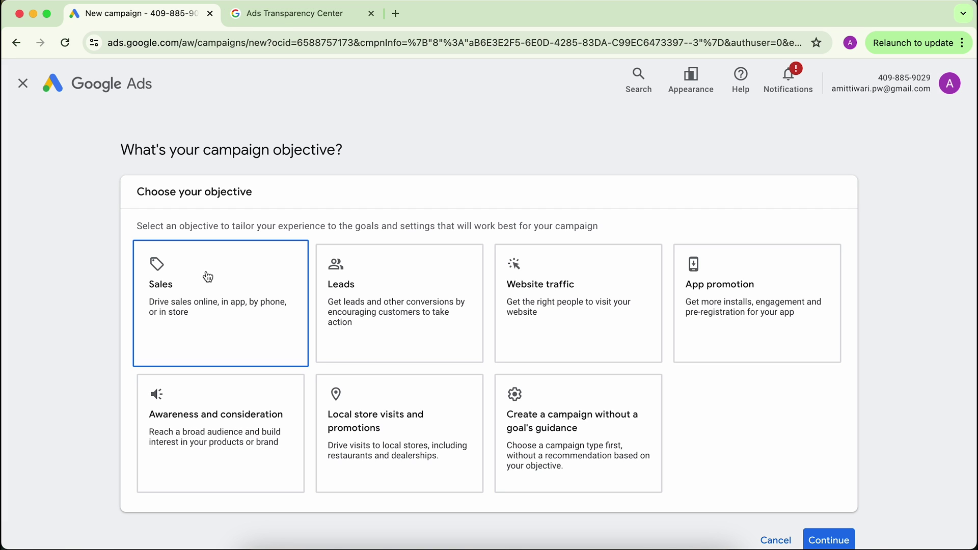
left_click(348, 317)
left_click(525, 319)
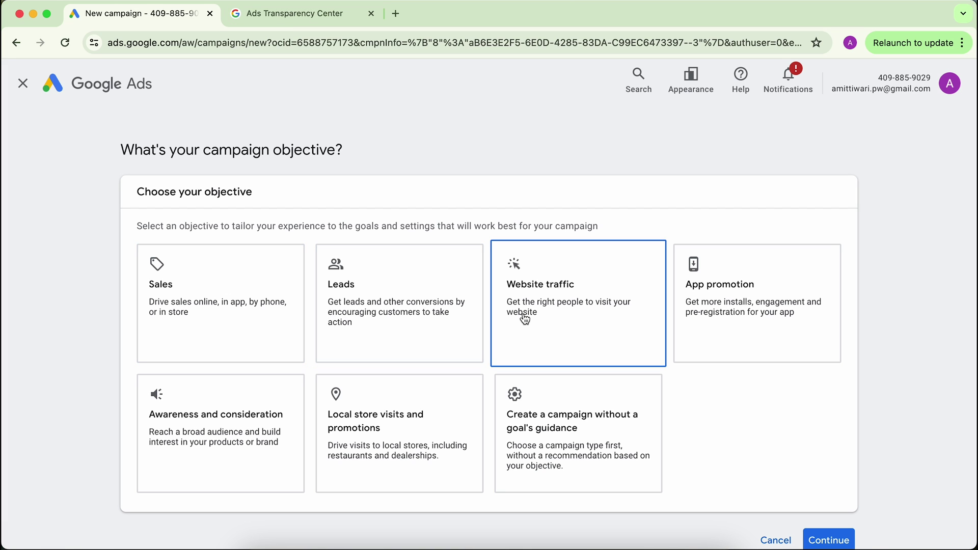
left_click(701, 305)
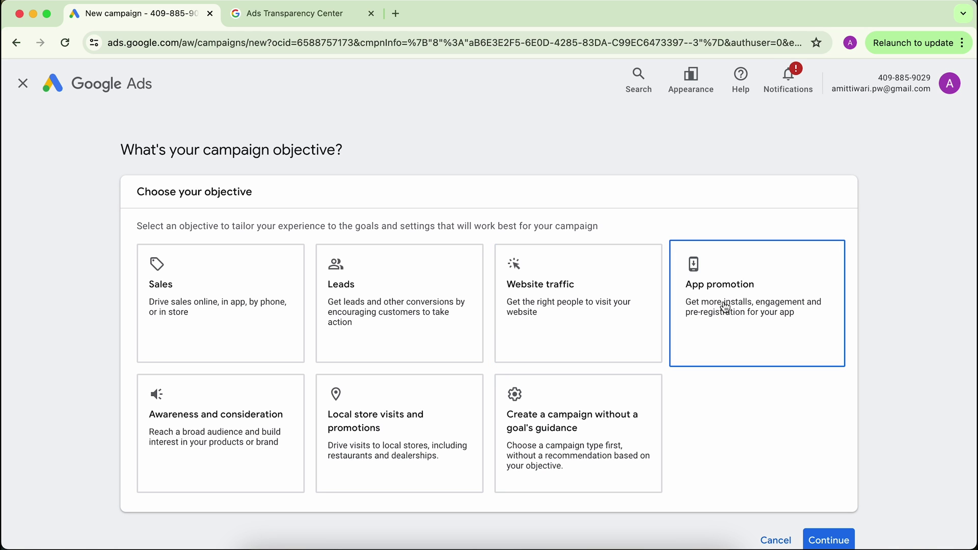
left_click(220, 460)
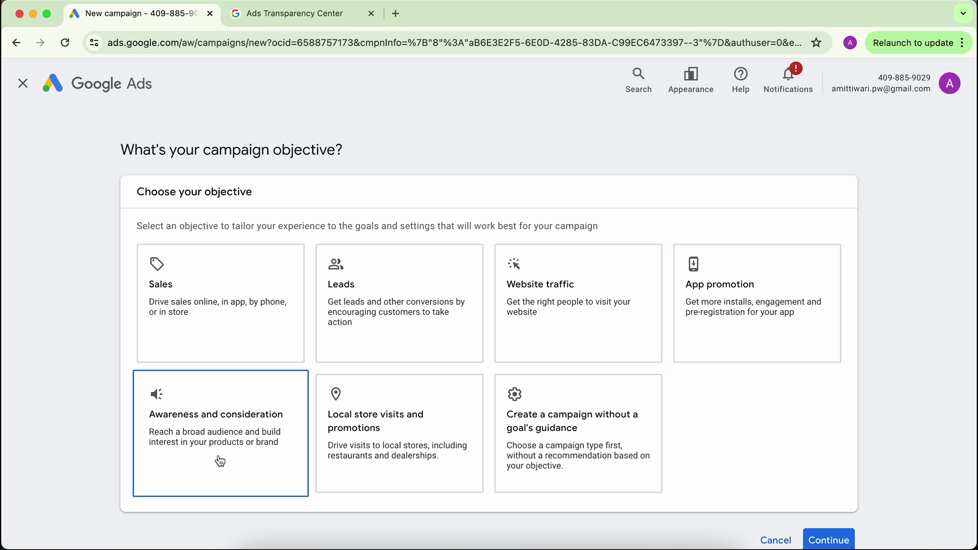
left_click(365, 449)
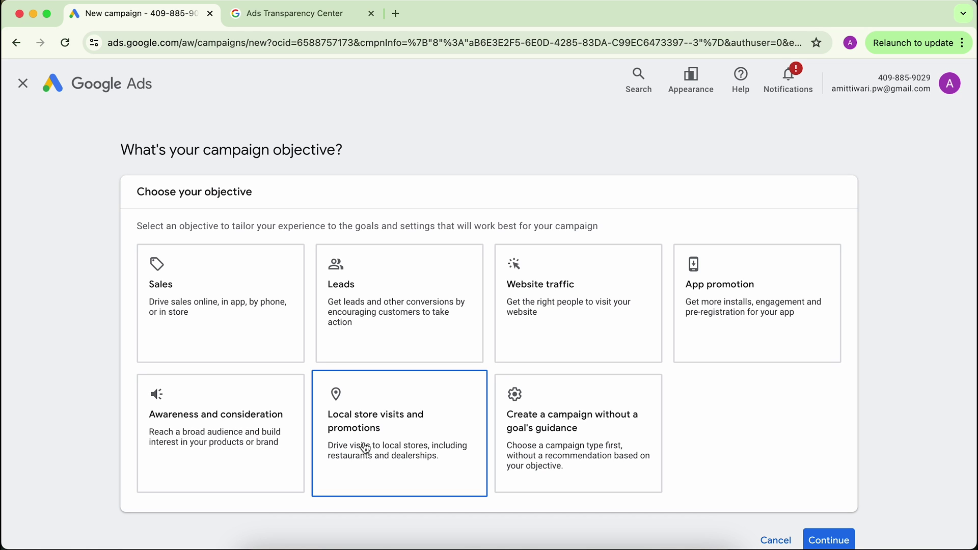
left_click(539, 455)
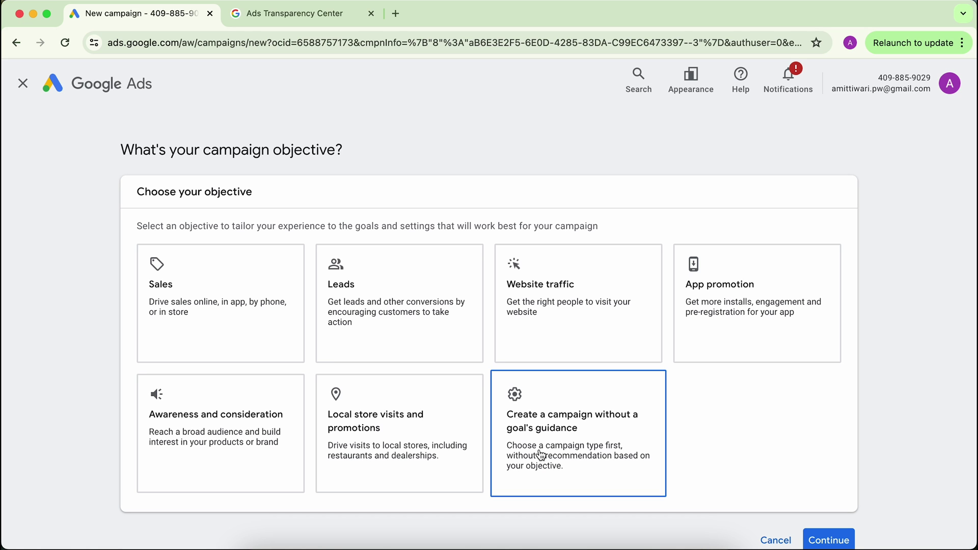
left_click(209, 428)
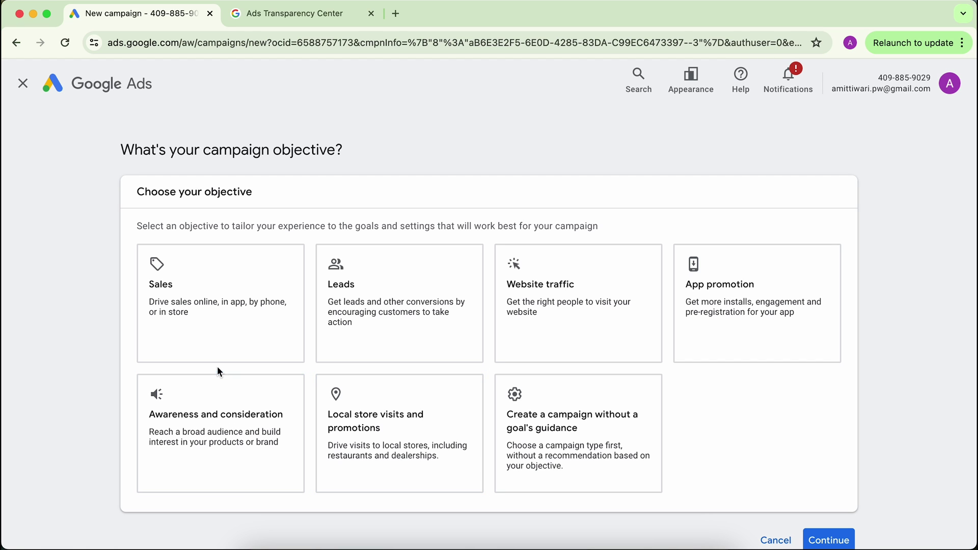
left_click(193, 364)
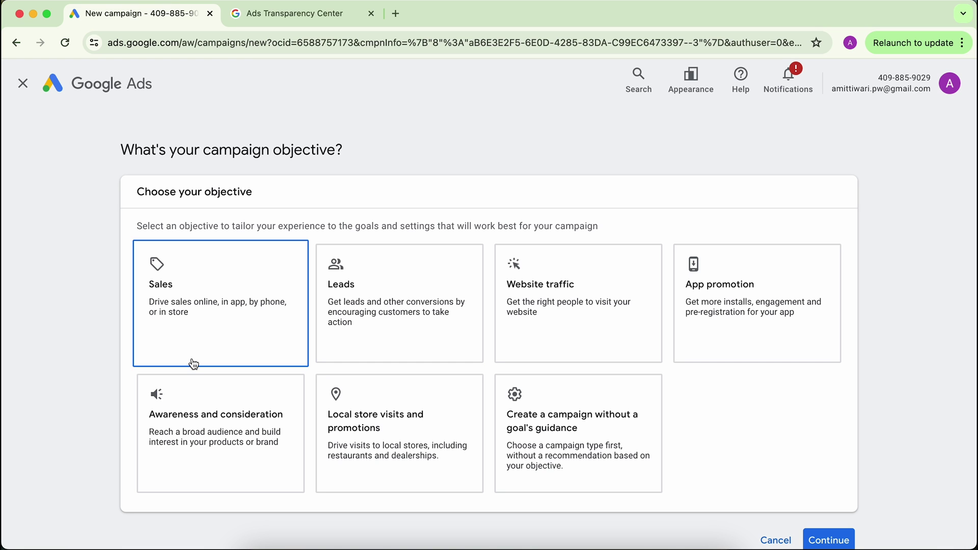
Try the Sales, Leads, Website traffic and App promotion objectives in turn.
left_click(195, 289)
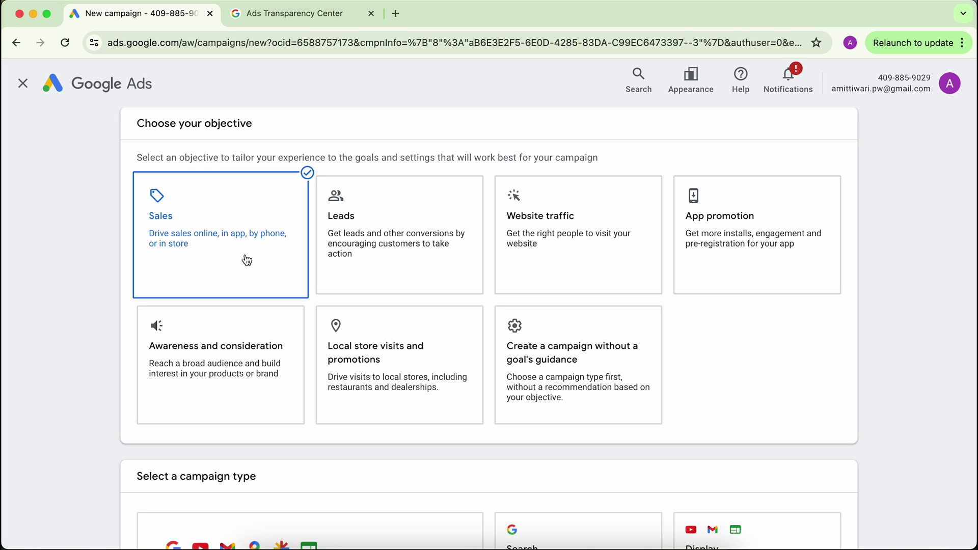
left_click(355, 247)
scroll(356, 248, "up", 6)
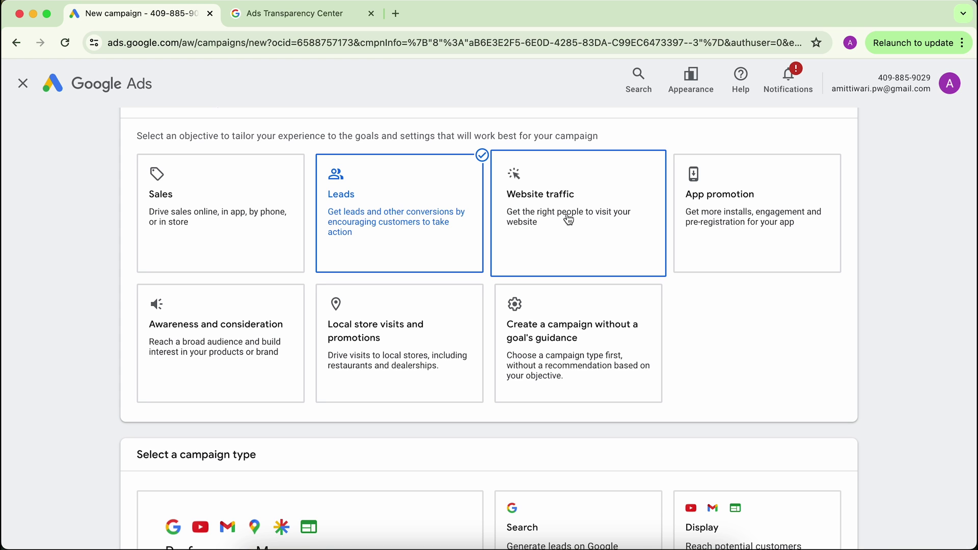
left_click(565, 223)
scroll(555, 211, "up", 2)
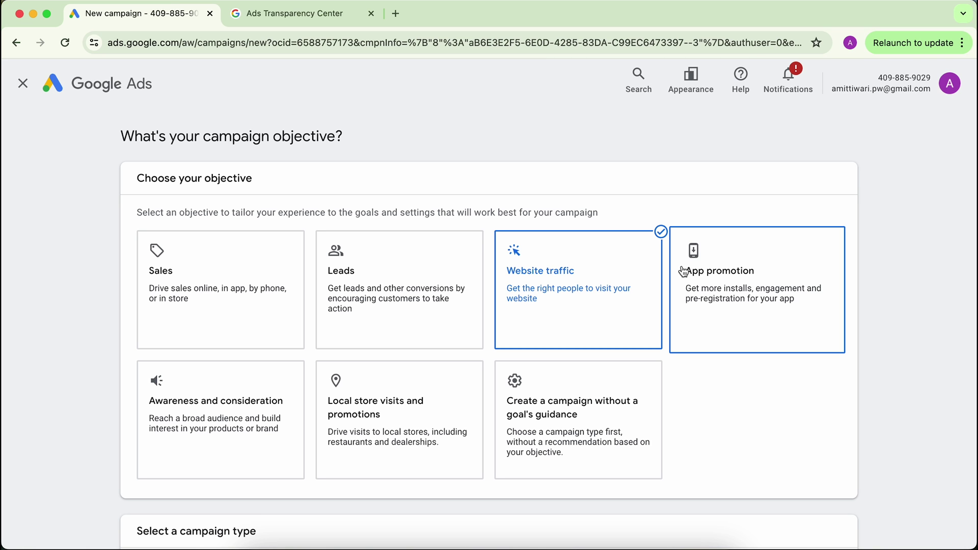
left_click(684, 271)
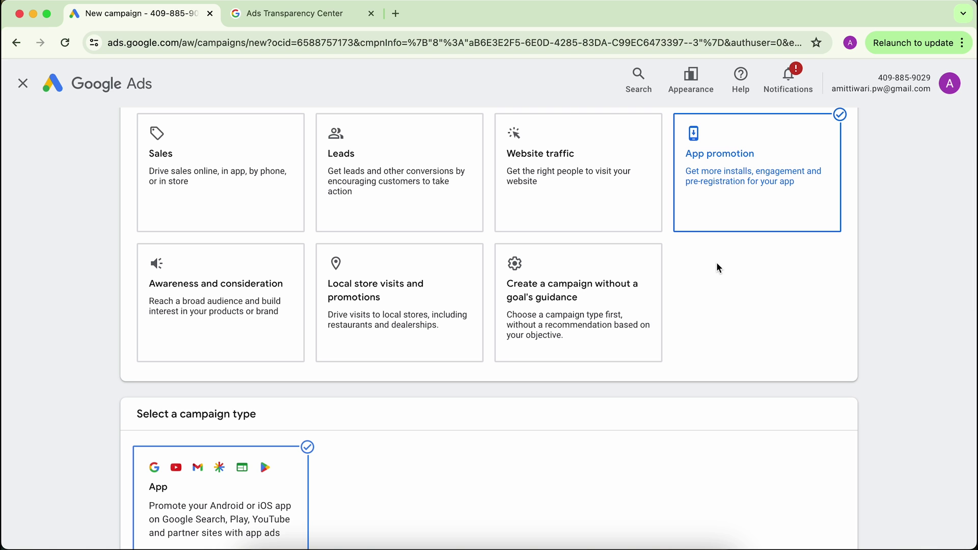
Choose Local store visits and promotions as the objective and review the campaign types.
scroll(83, 273, "up", 1)
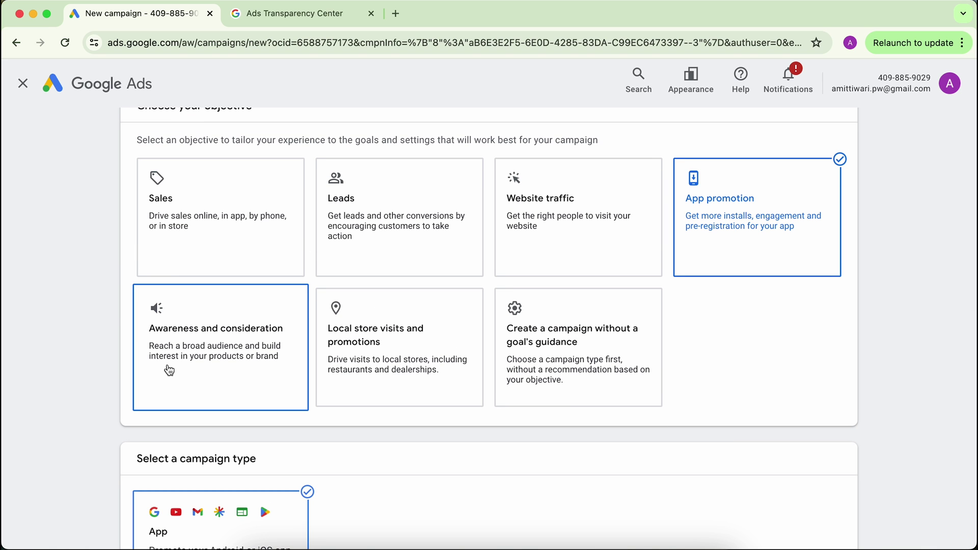
scroll(74, 336, "up", 1)
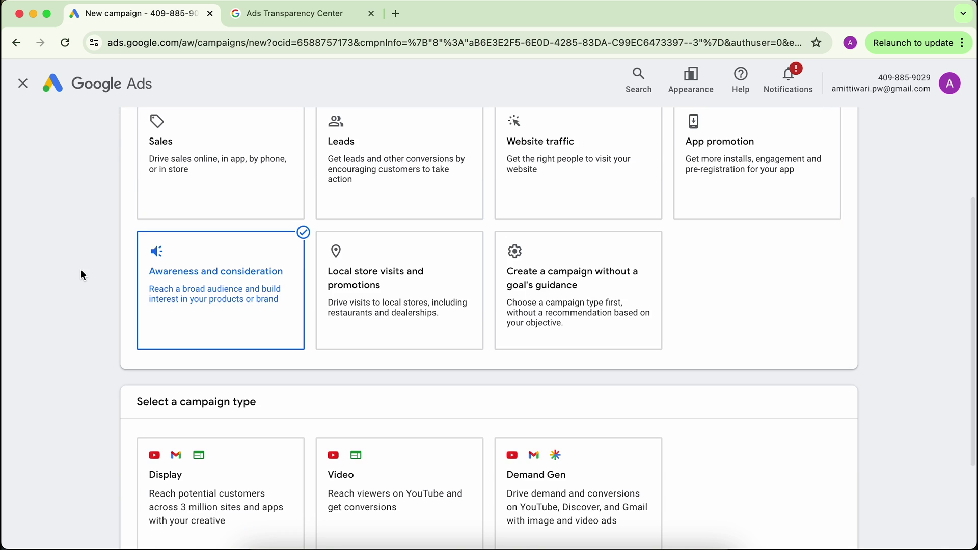
scroll(81, 275, "up", 3)
scroll(81, 270, "up", 1)
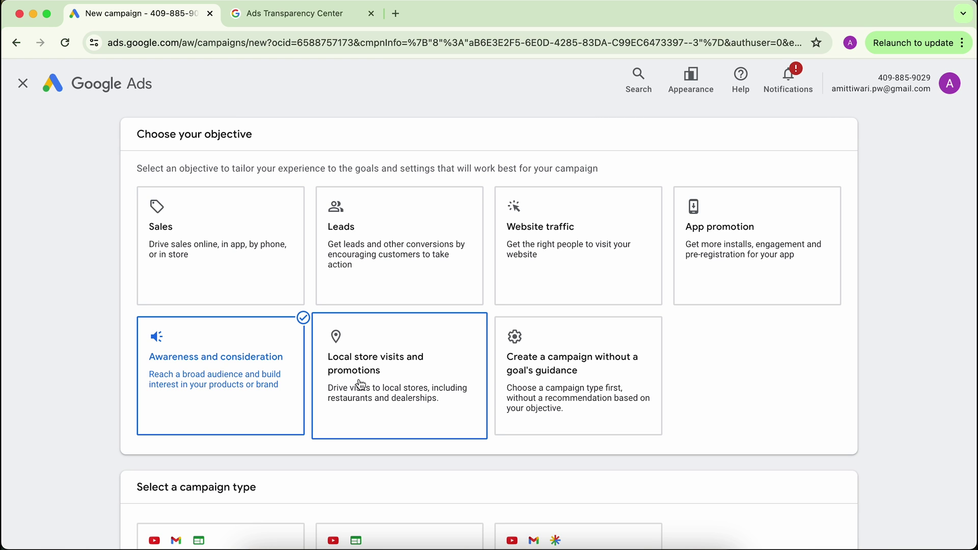
left_click(361, 385)
scroll(84, 300, "up", 10)
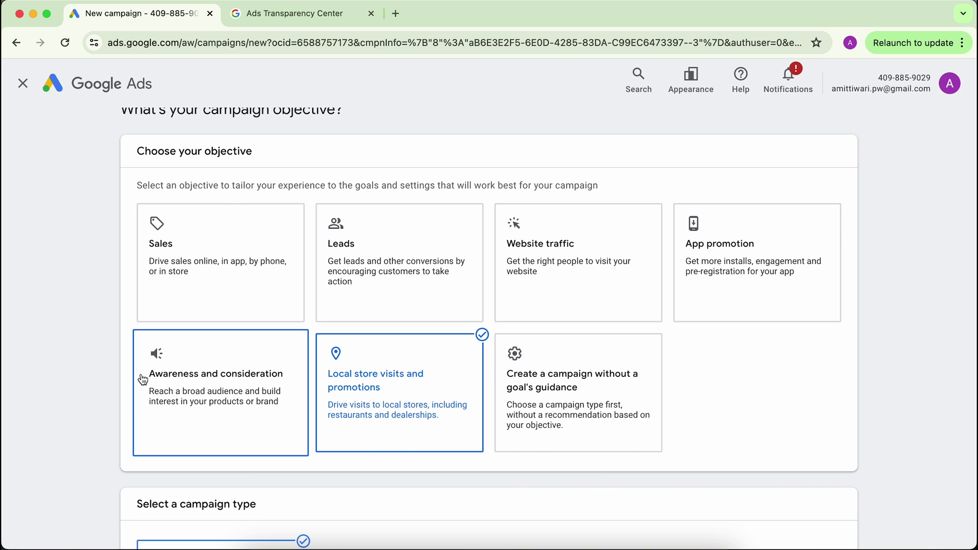
scroll(153, 351, "up", 2)
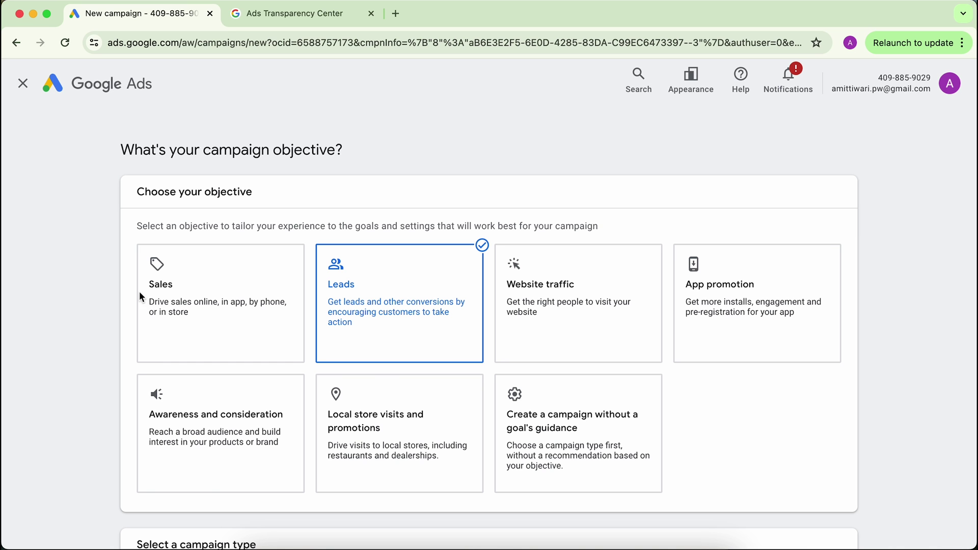
Select the Leads objective card for the new campaign, with campaign types shown below.
scroll(197, 301, "down", 8)
scroll(197, 306, "up", 8)
left_click(344, 306)
scroll(338, 319, "down", 8)
scroll(366, 308, "up", 8)
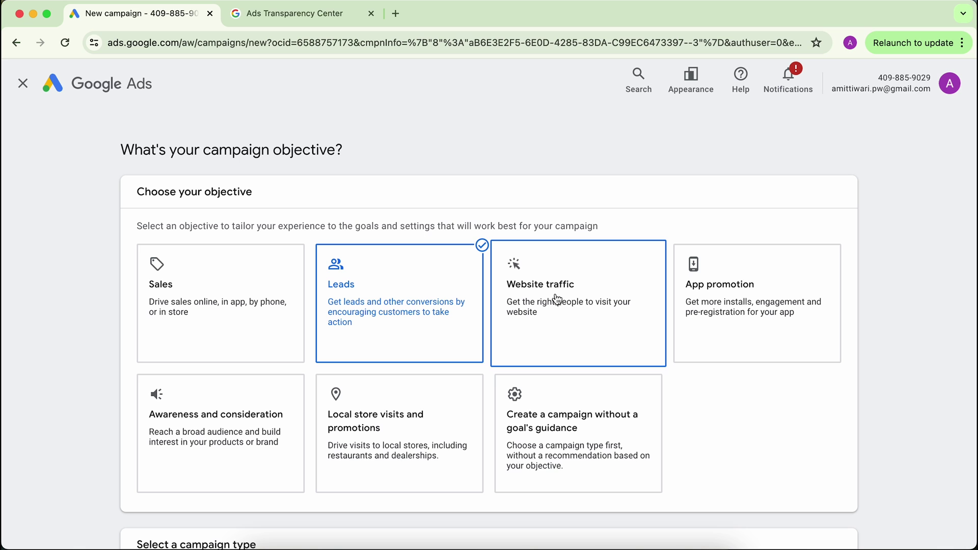
scroll(53, 411, "down", 1)
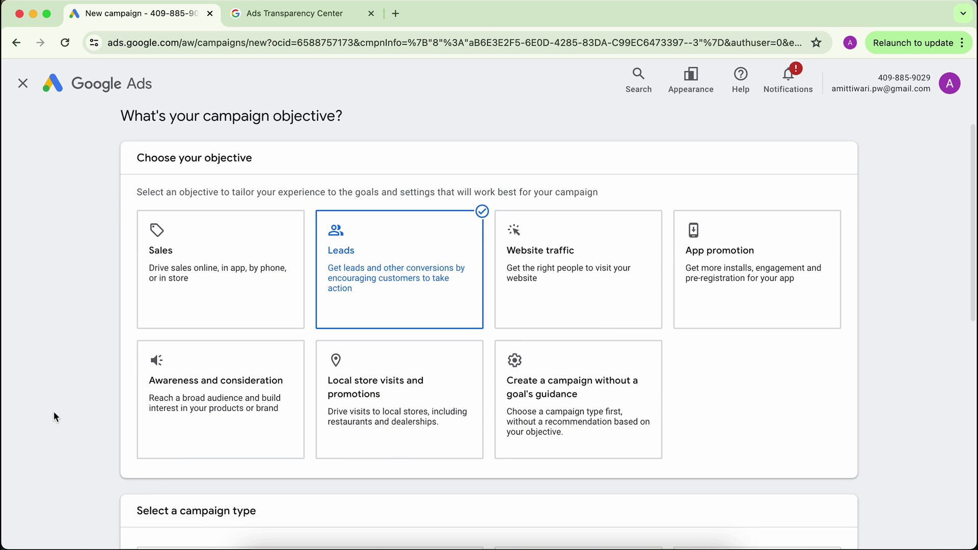